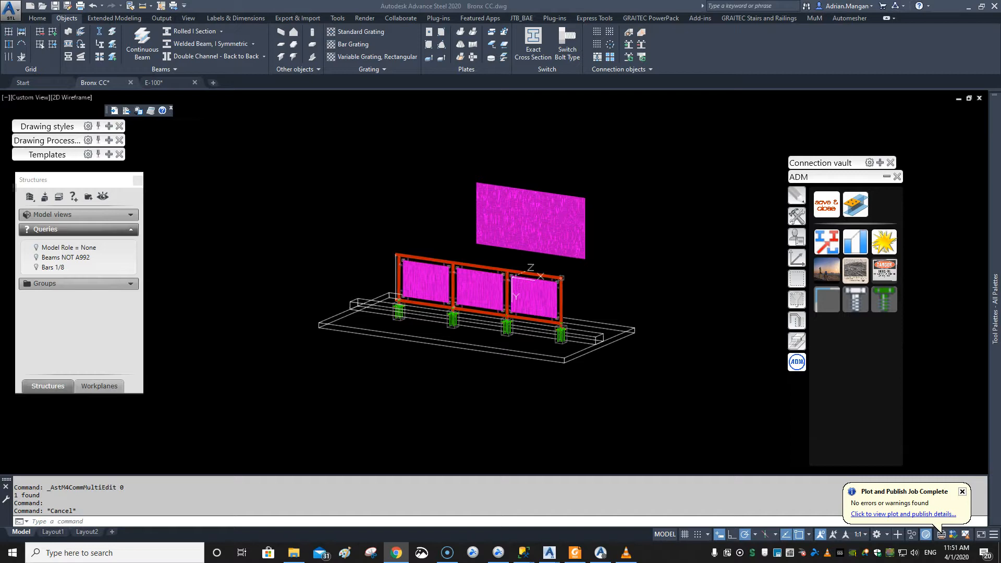
Step: Check the grating class, size and connector in the properties of the large mesh panel above the railing
left_click_drag(1000, 91, 1000, 58)
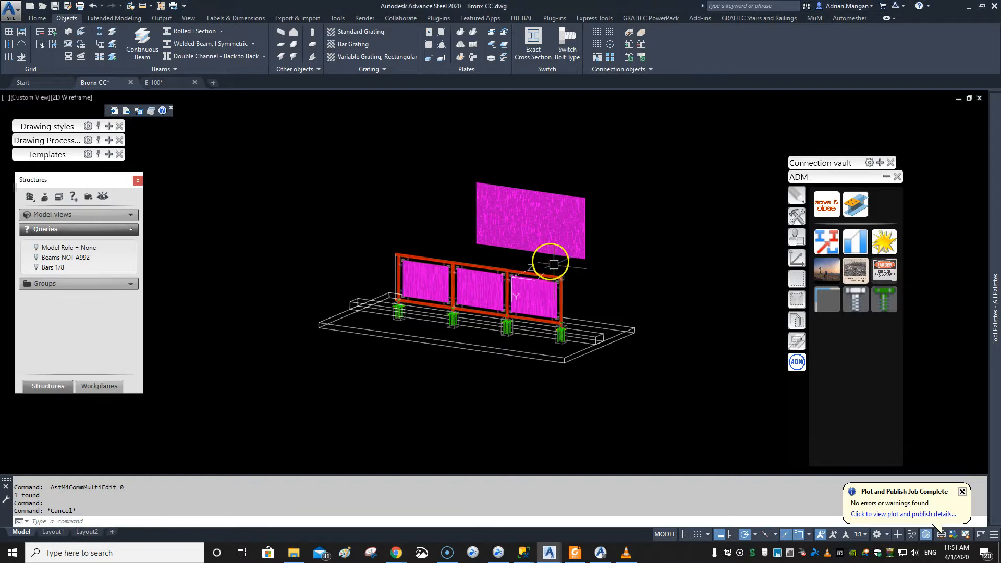
scroll(545, 255, "up", 4)
scroll(543, 248, "down", 3)
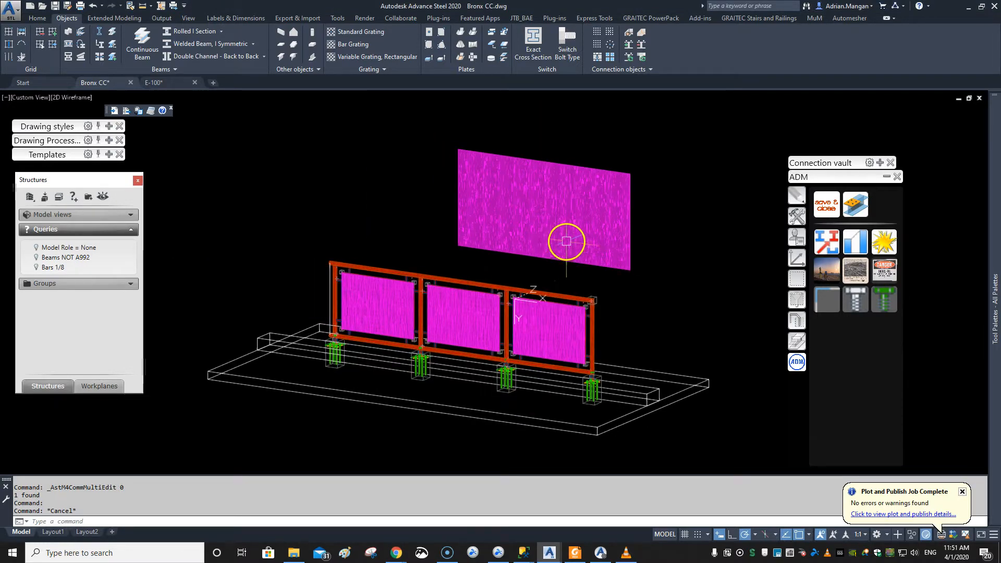
mouse_move(561, 242)
middle_mouse_down()
mouse_move(581, 238)
mouse_move(584, 219)
middle_mouse_up()
scroll(599, 167, "up", 2)
scroll(599, 166, "down", 2)
double_click(585, 171)
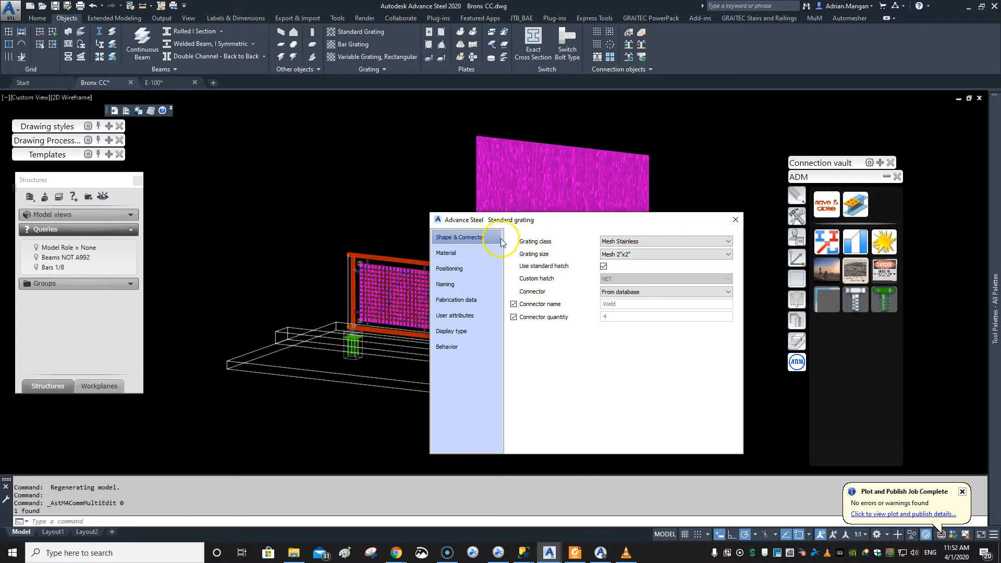
left_click(736, 220)
scroll(607, 187, "up", 3)
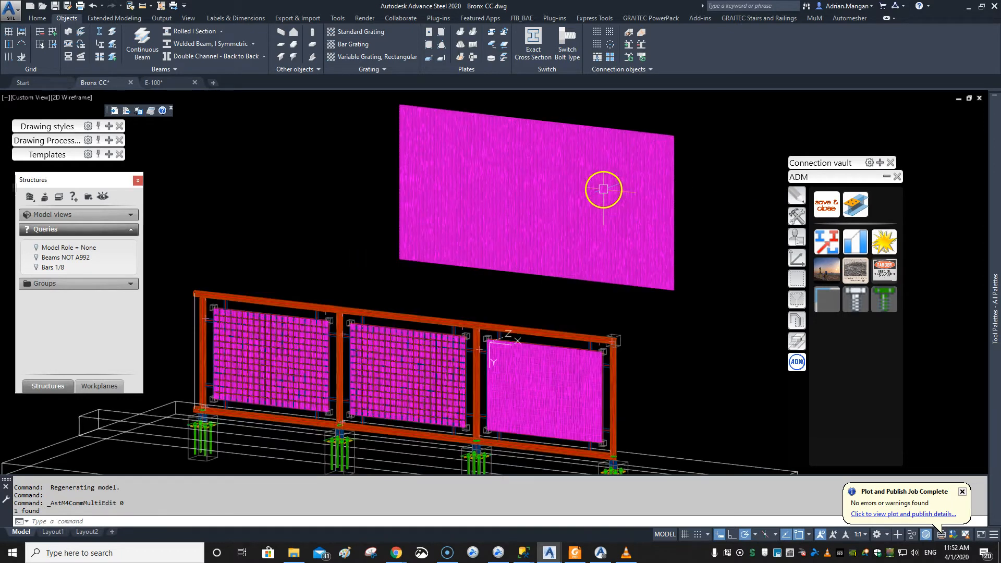
scroll(459, 376, "up", 4)
scroll(462, 375, "down", 2)
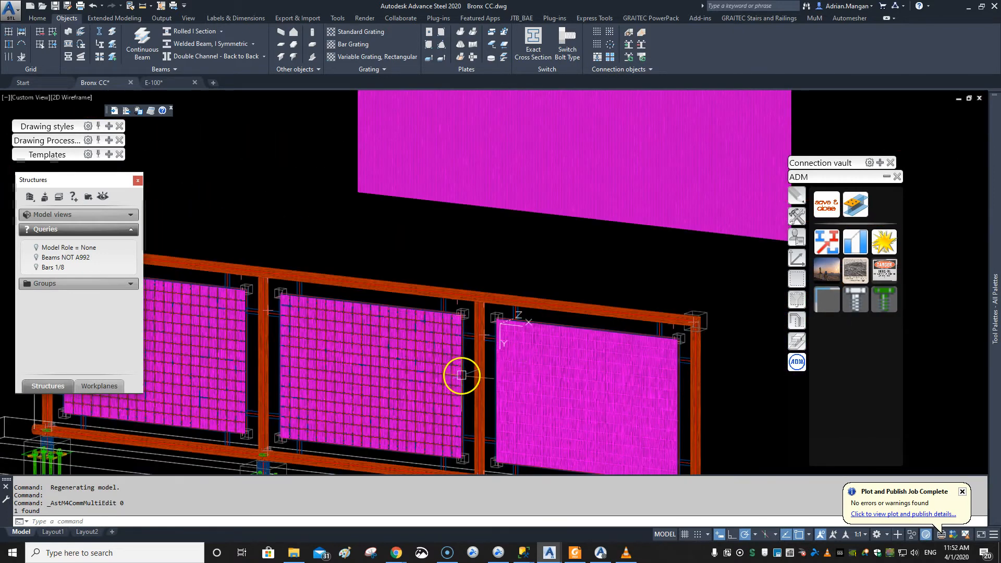
scroll(469, 372, "down", 4)
middle_click_drag(588, 308, 561, 297)
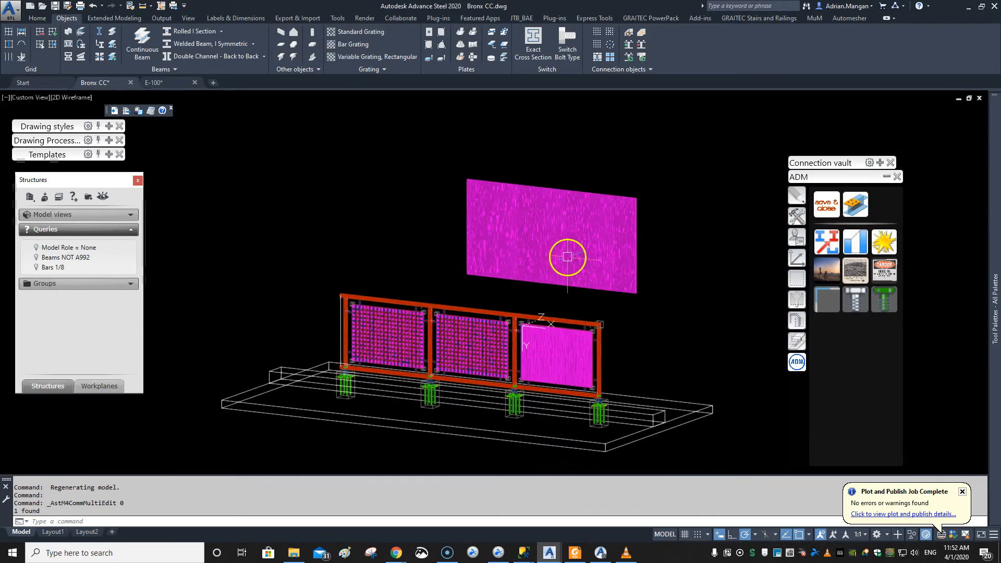
scroll(568, 256, "up", 2)
middle_click_drag(561, 251, 579, 217)
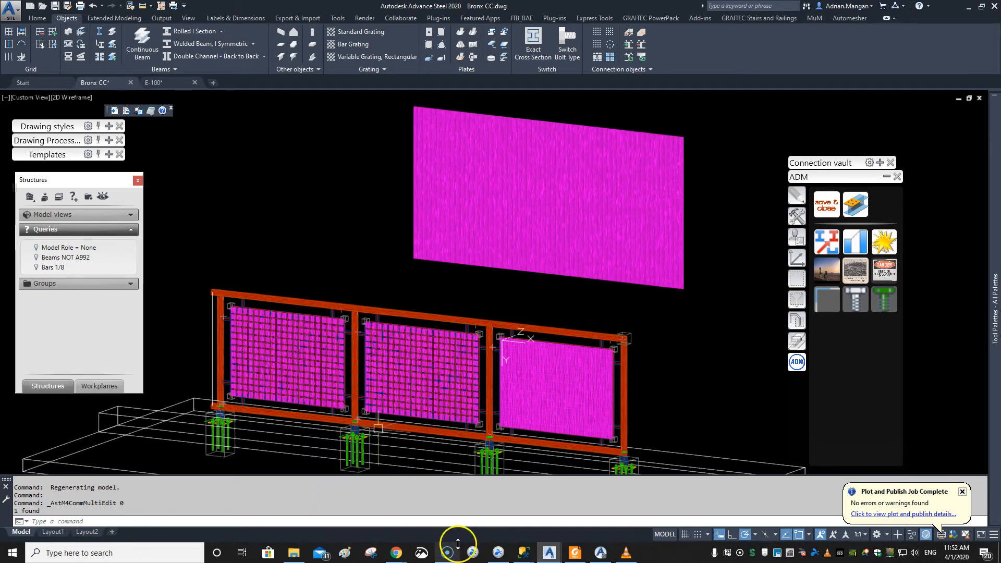
Step: Switch to SQL Server Management Studio and select the dbo.Brundle_Heavy_Gauge_Weld_Mesh table in the ASTORGRATINGS database
left_click(524, 553)
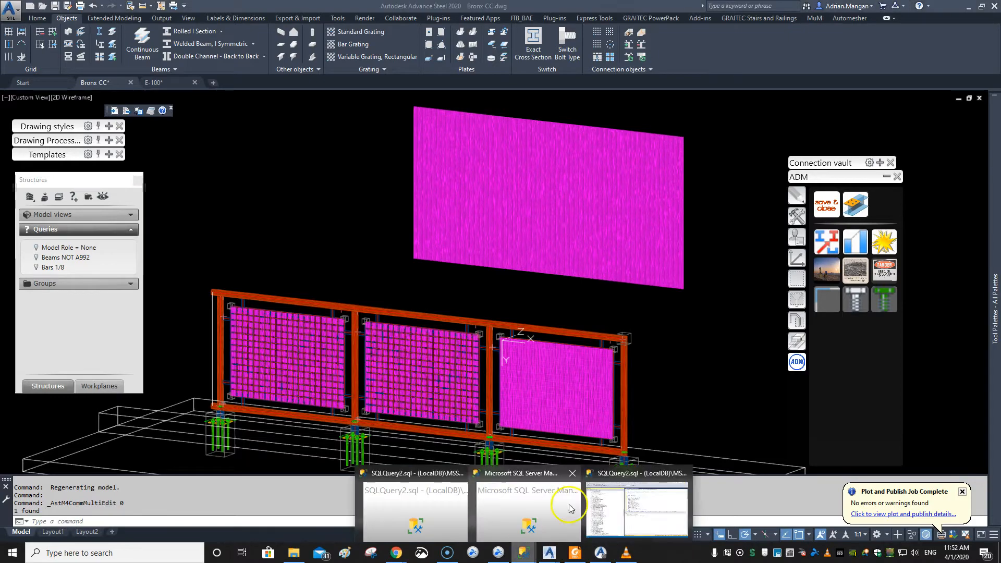
left_click(637, 509)
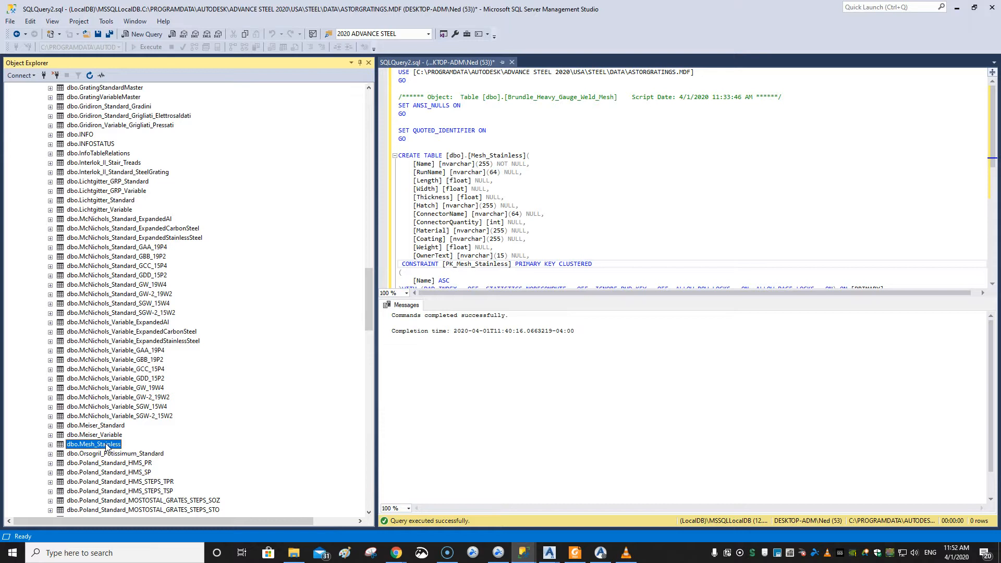
scroll(103, 182, "up", 6)
scroll(103, 182, "up", 10)
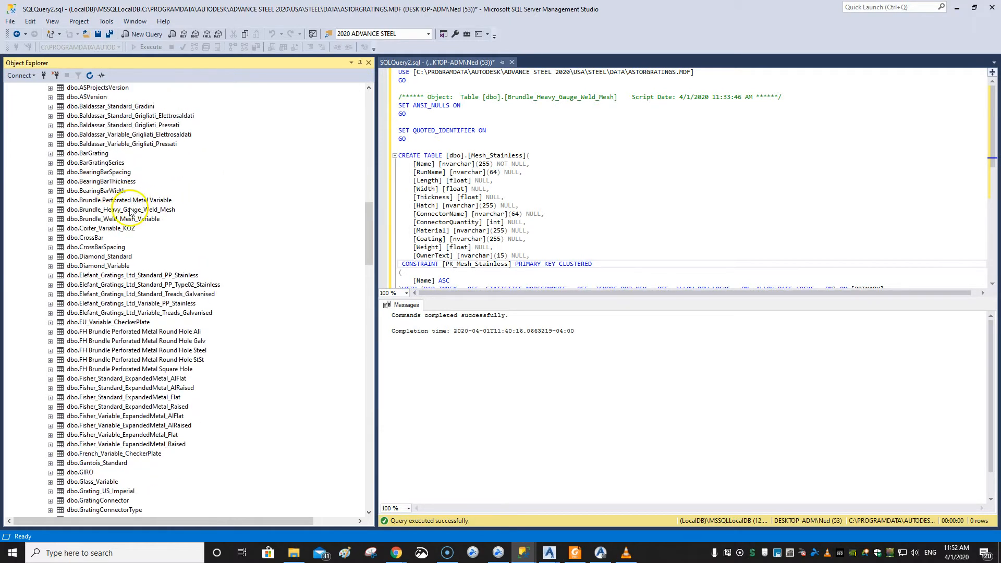
left_click(131, 210)
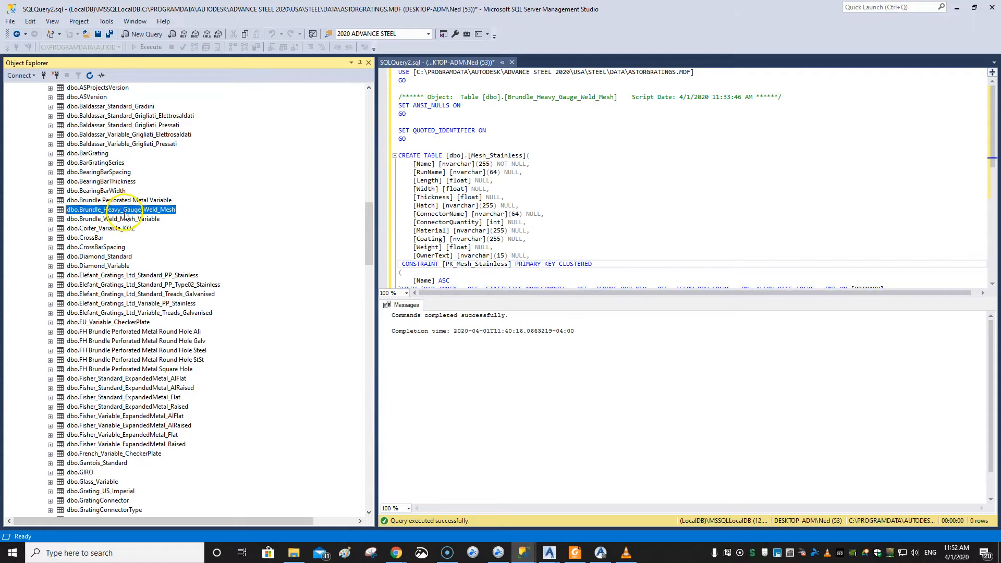
Step: Examine the option to script the Brundle_Heavy_Gauge_Weld_Mesh table as CREATE, plus the table and constraint names in the open query
left_click(125, 220)
left_click(126, 210)
right_click(125, 214)
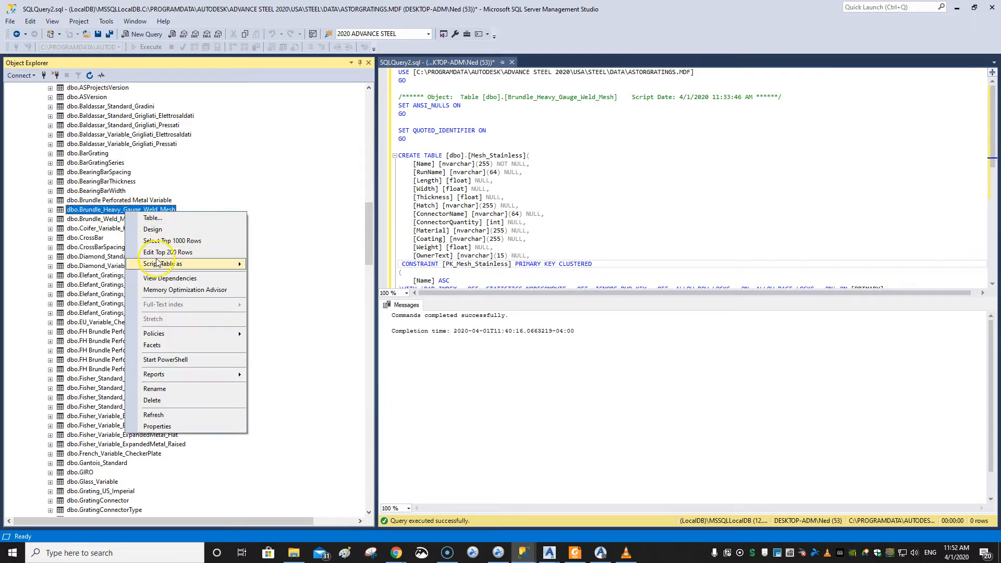
mouse_move(182, 264)
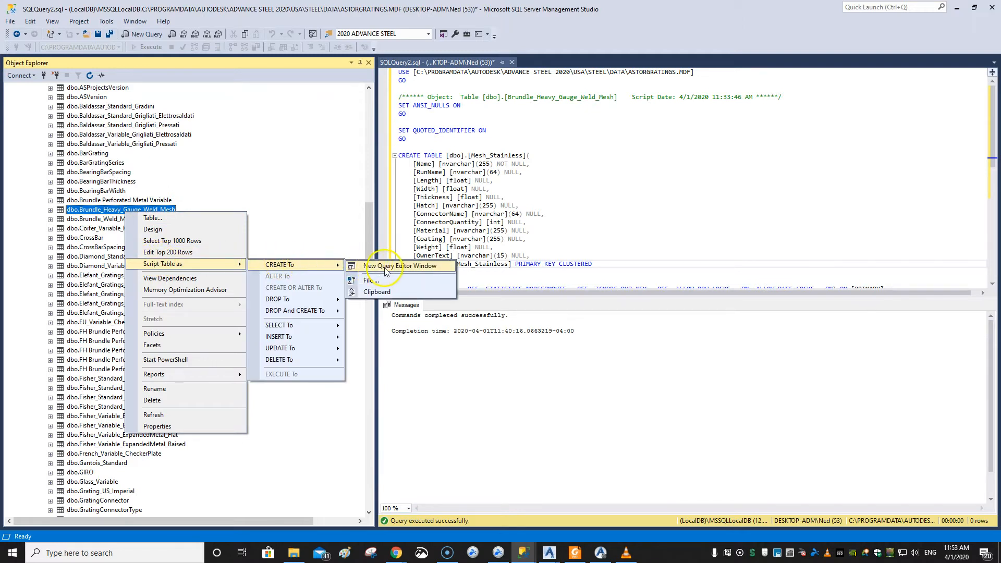
left_click(336, 155)
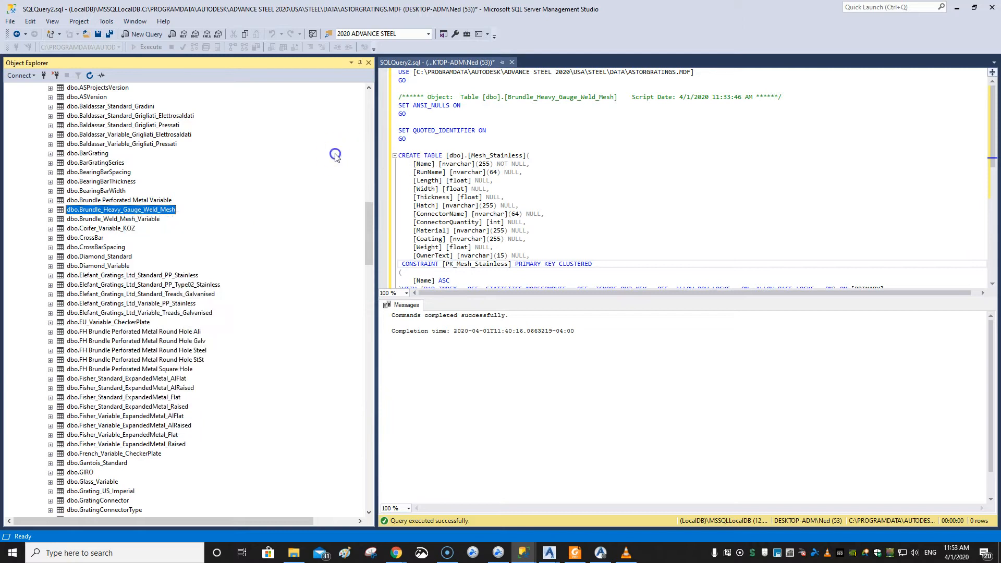
left_click(491, 156)
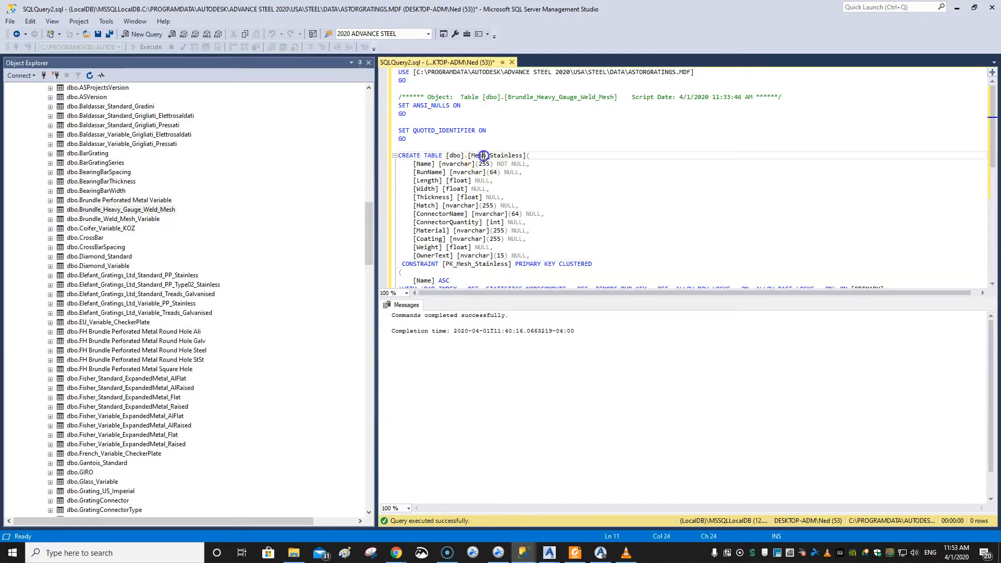
left_click(468, 264)
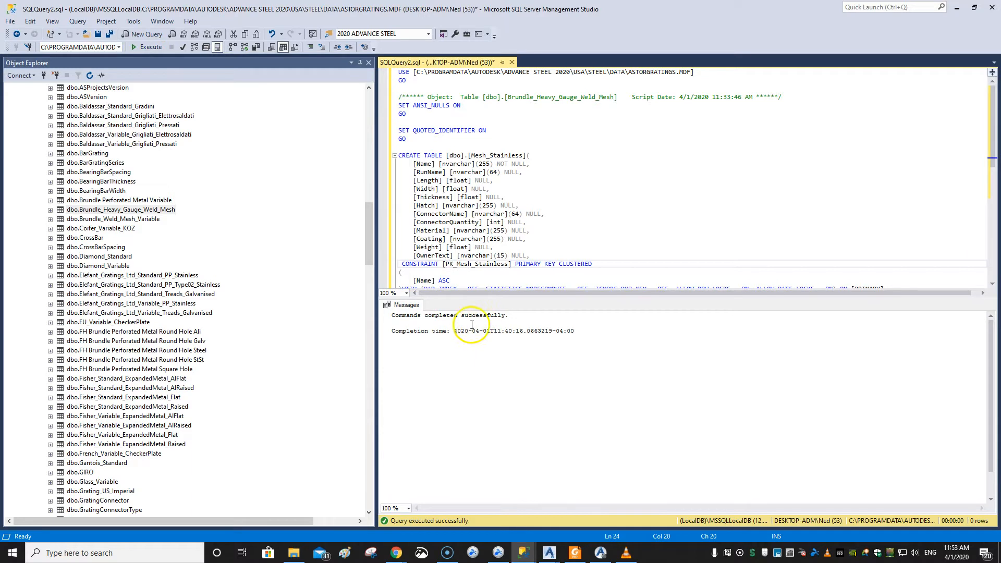
Step: Check the commands for the ASTORGRATINGS Tables folder and locate the dbo.Mesh_Stainless table in it
scroll(188, 404, "down", 4)
scroll(124, 95, "up", 20)
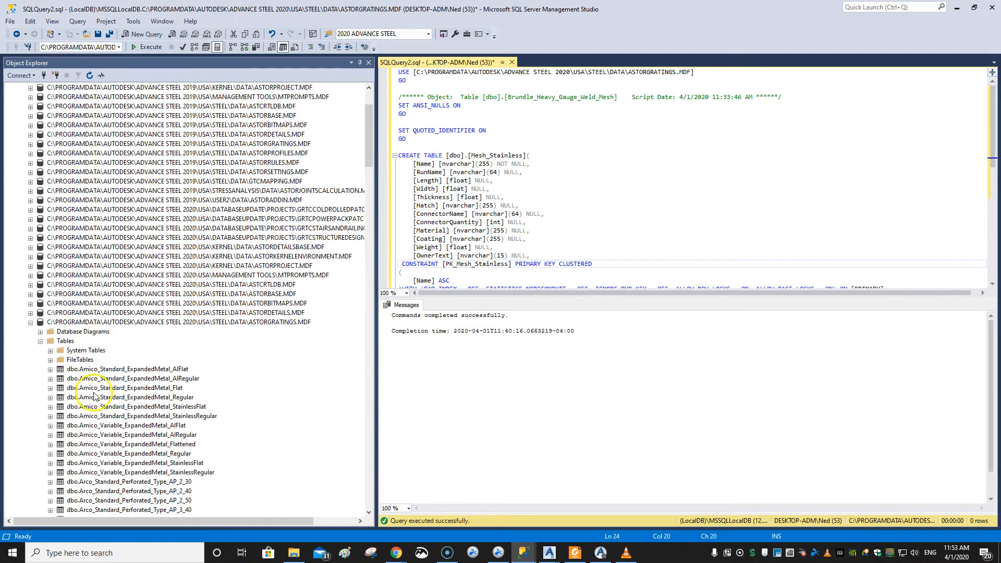
scroll(99, 388, "down", 1)
right_click(68, 313)
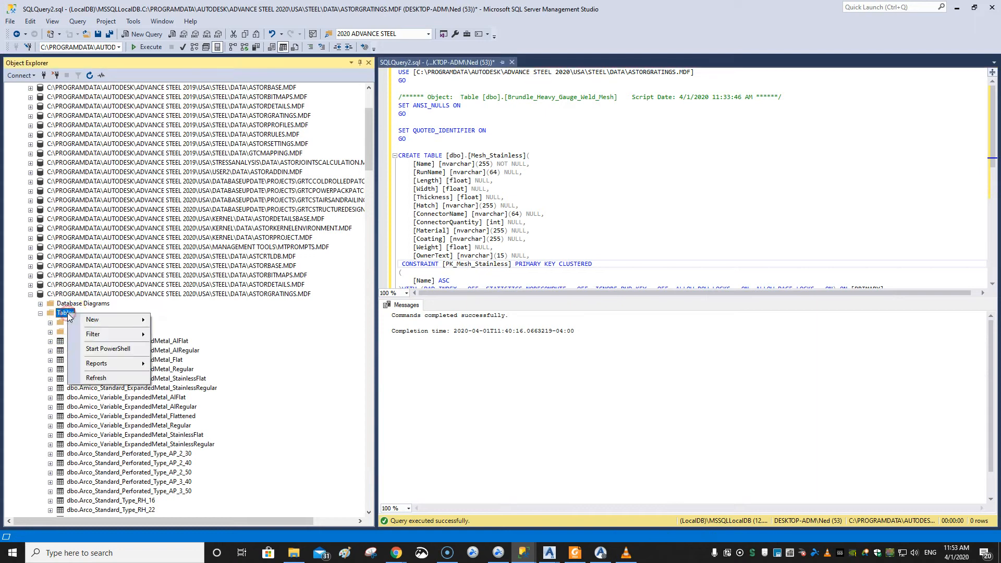
left_click(100, 389)
scroll(123, 349, "down", 20)
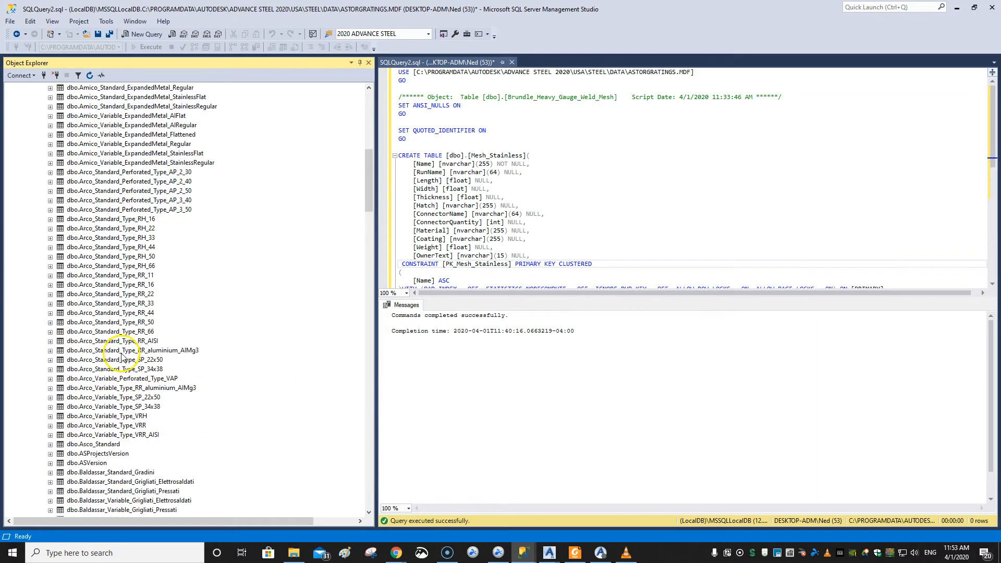
scroll(125, 345, "down", 4)
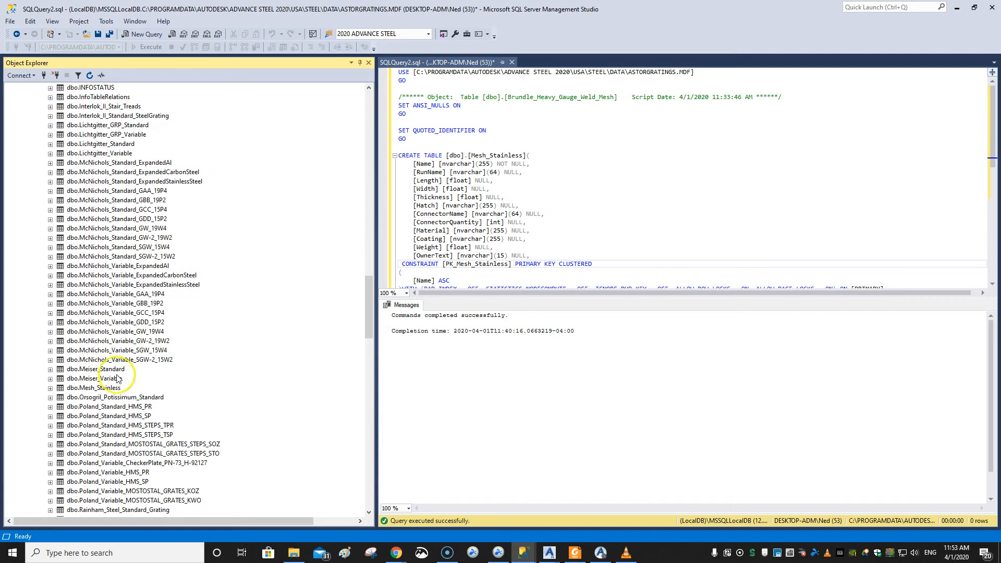
left_click(106, 389)
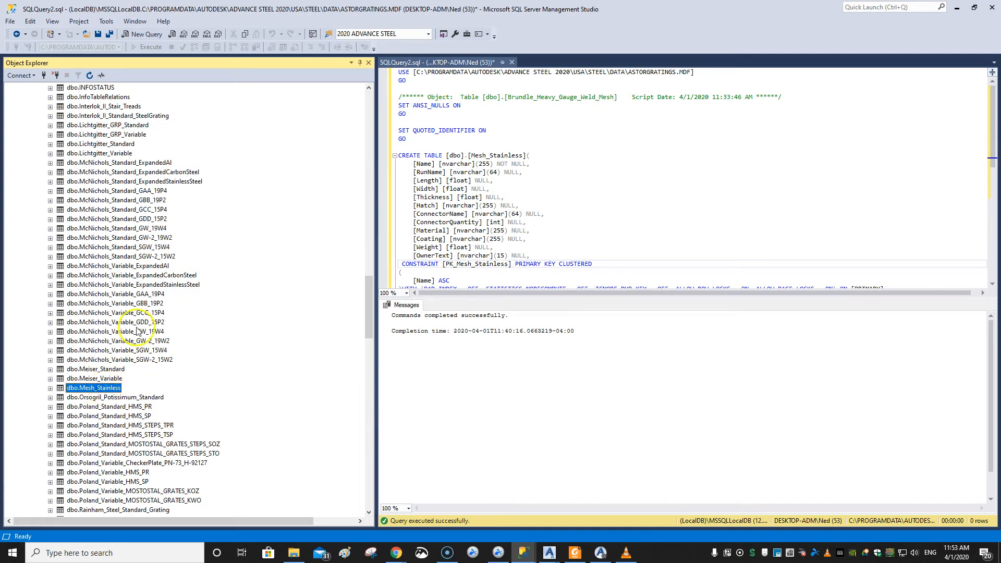
Step: Switch to Advance Steel Management Tools, filter the AstorGratings tables by "mesh" and open the Mesh_Stainless table
left_click(958, 8)
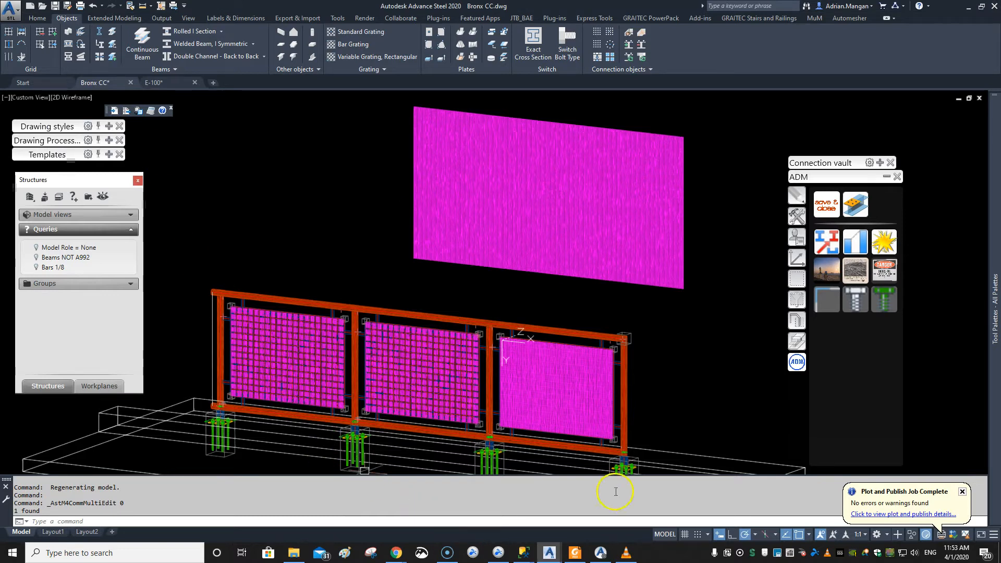
left_click(599, 555)
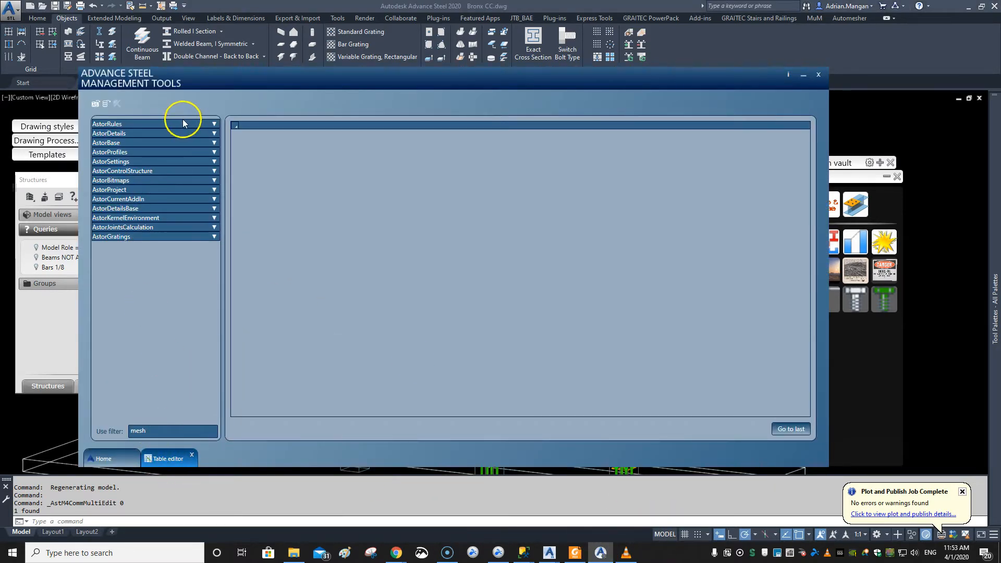
left_click(214, 238)
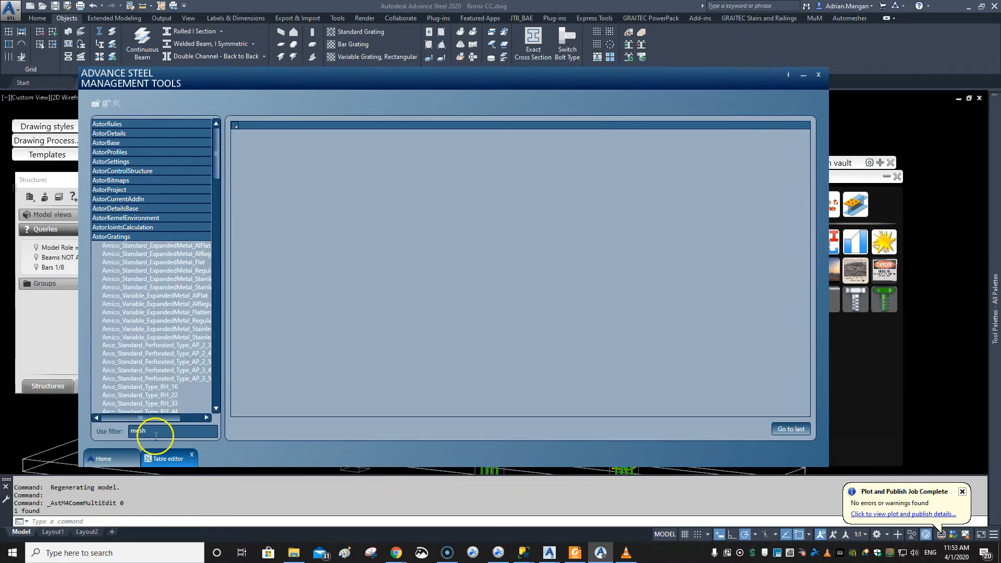
key("BackSpace")
key("BackSpace")
key("BackSpace")
key("BackSpace")
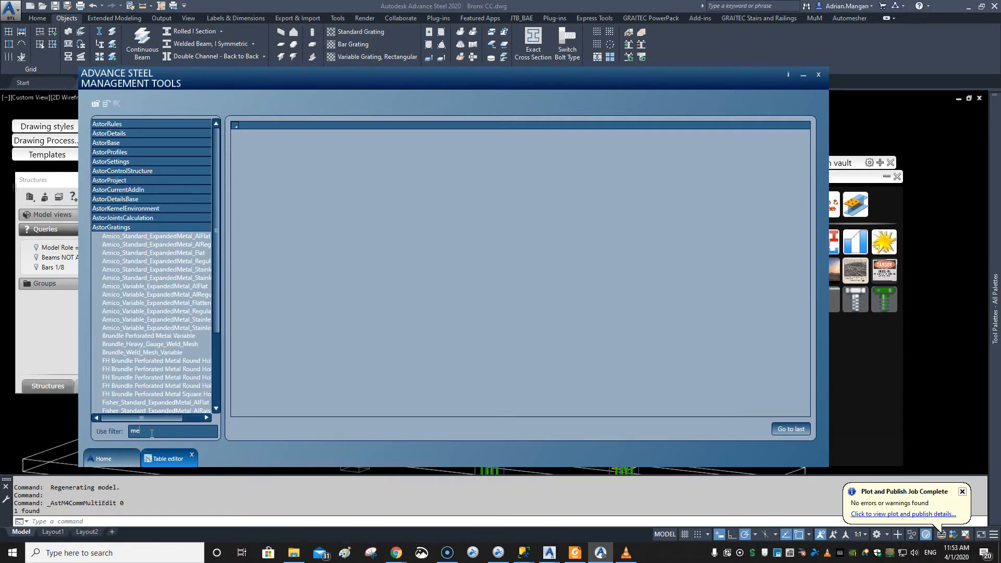
type("mesh")
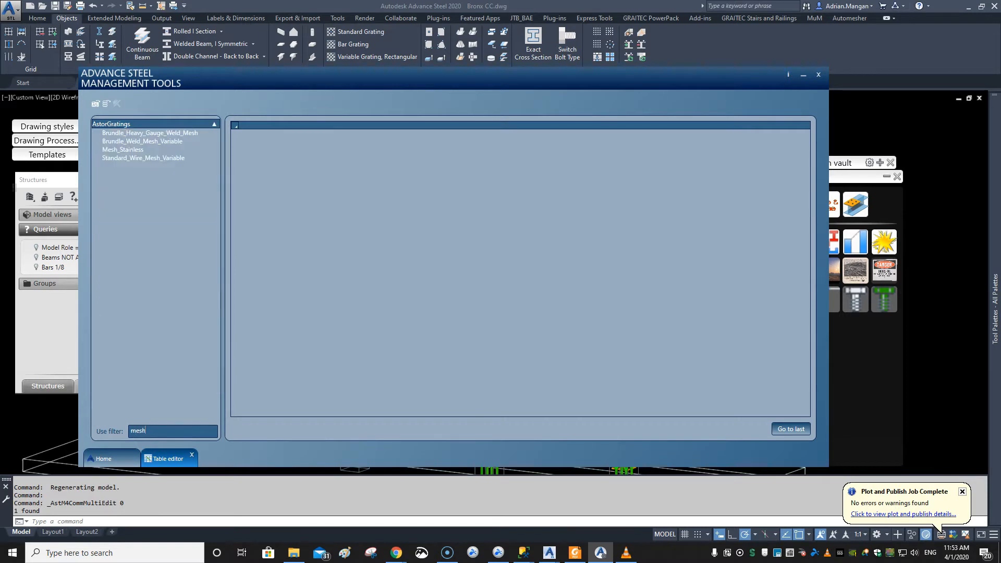
left_click(135, 151)
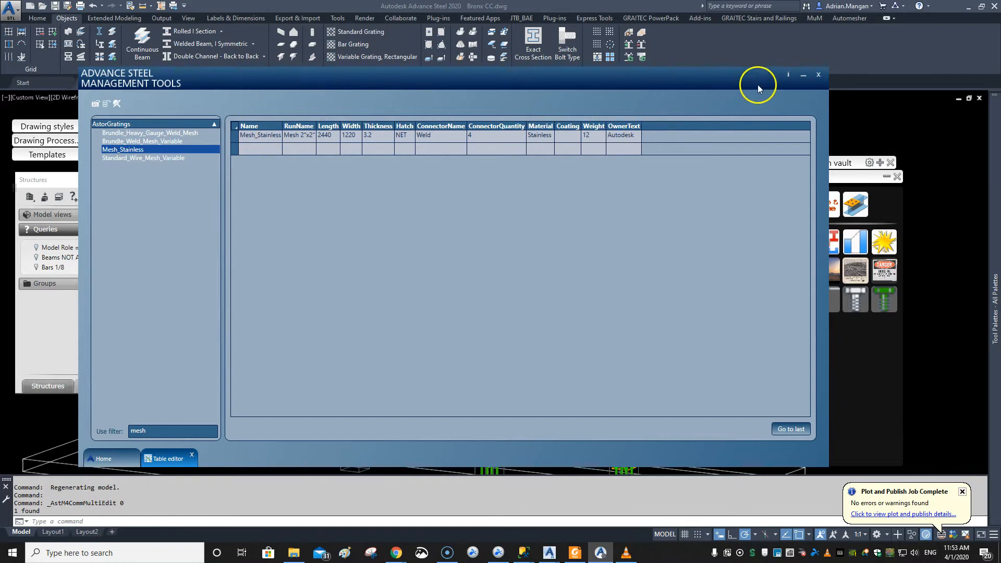
Step: Return to the Advance Steel model and check which grating sizes the upper mesh panel's properties offer
left_click(803, 75)
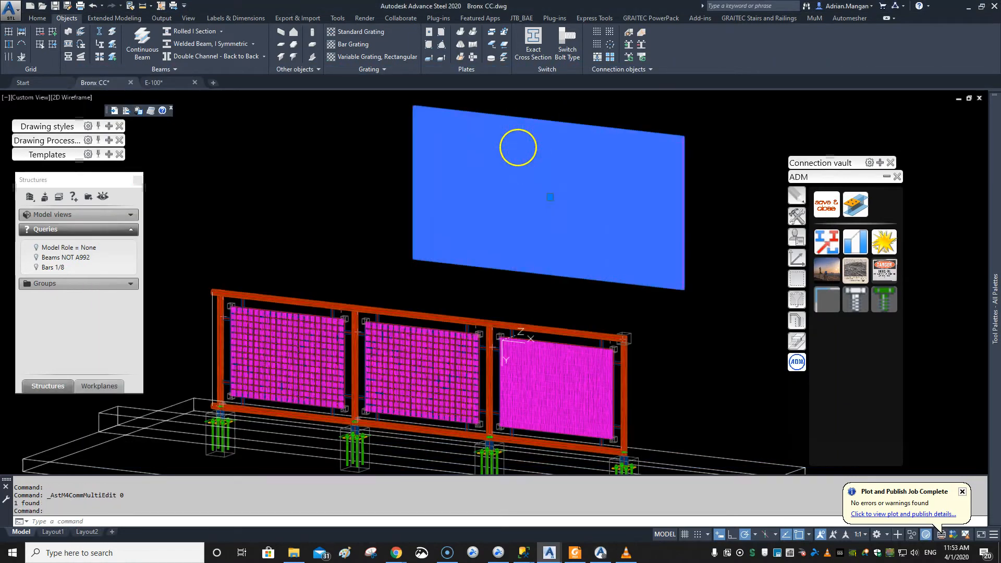
double_click(518, 147)
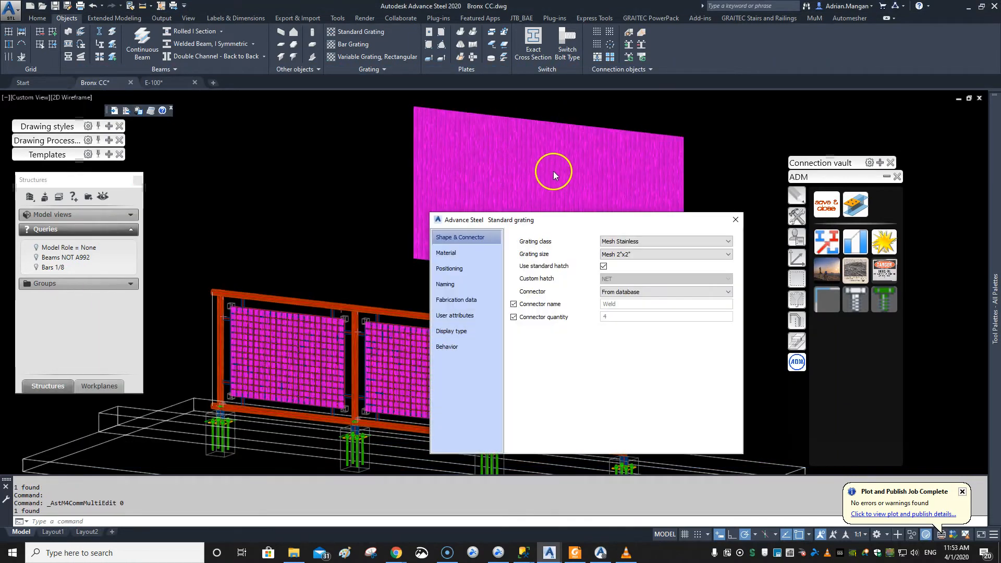
left_click(664, 256)
left_click(642, 265)
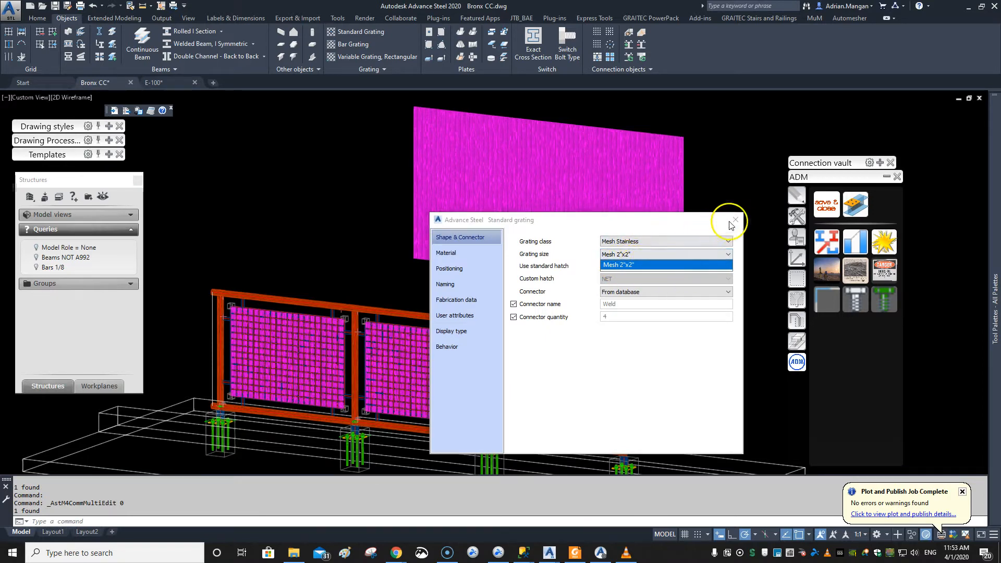
left_click(736, 220)
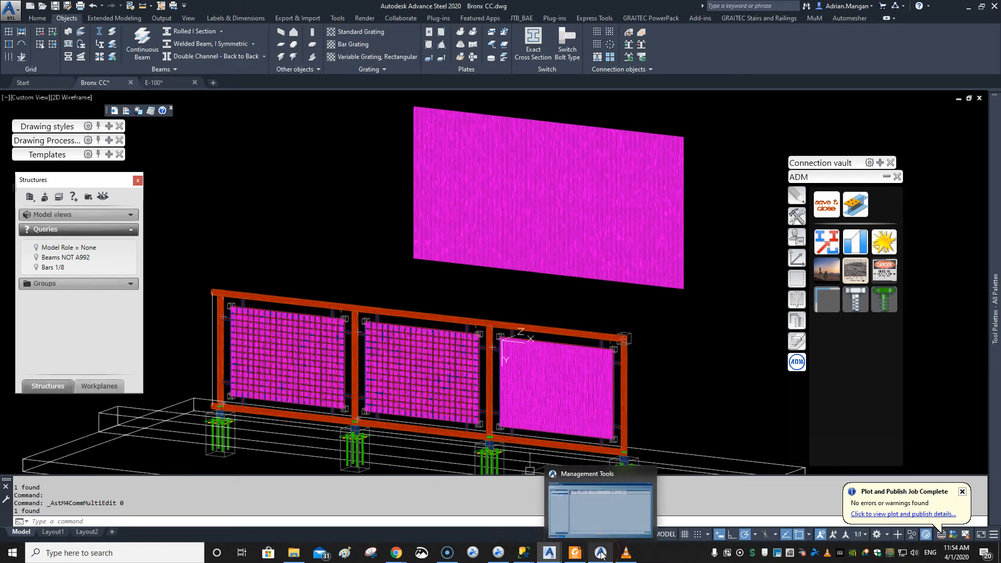
Step: Switch to Advance Steel Management Tools and add a Mesh_Stainless row with Name Mesh_Stainless and RunName Mesh 3"x3"
left_click(599, 507)
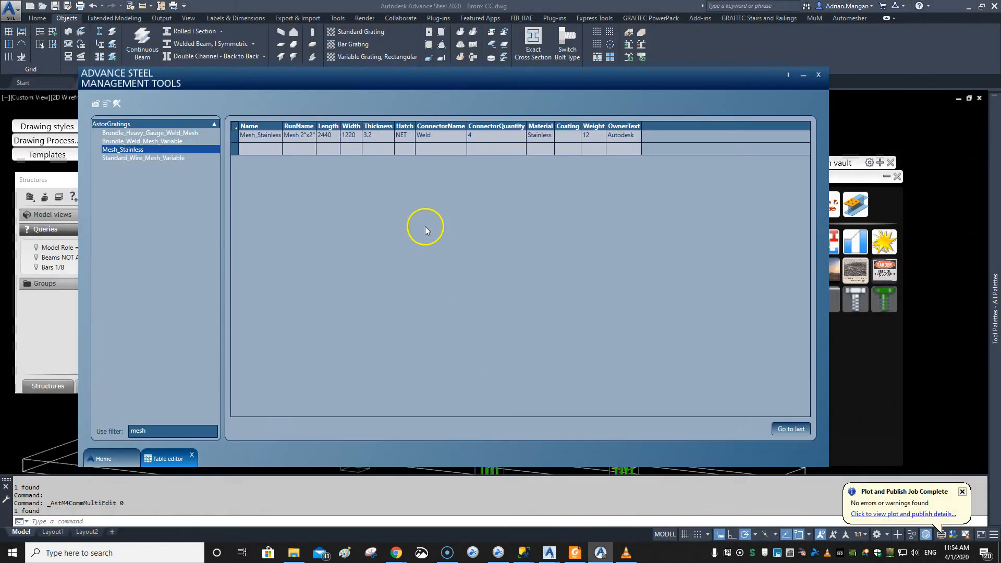
left_click(246, 150)
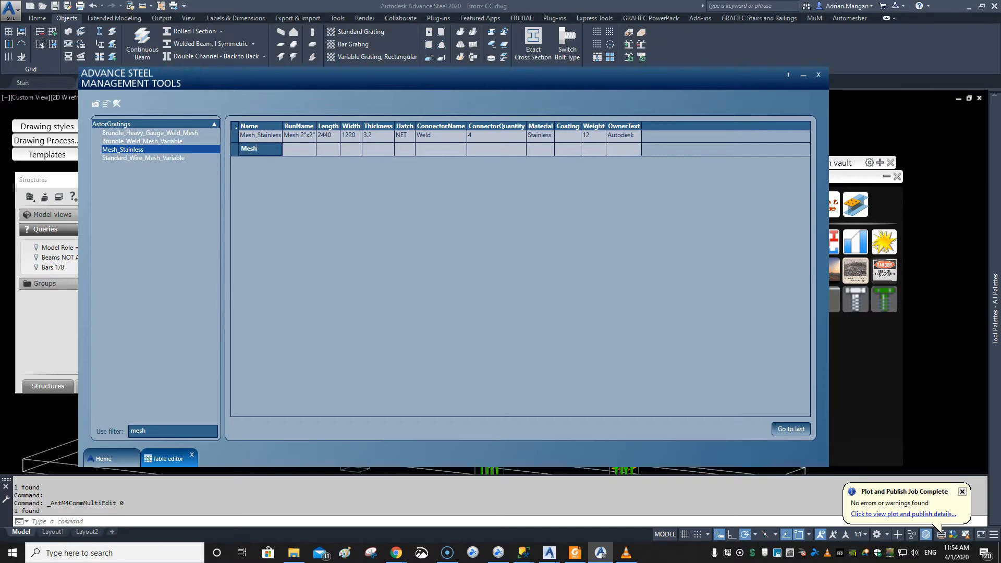
type("Mesh_Stainless")
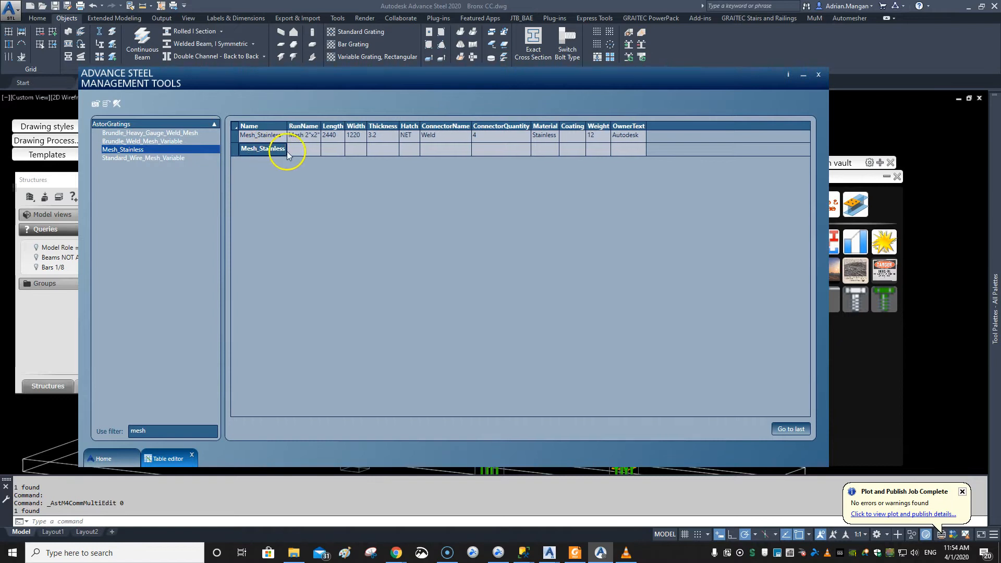
left_click(297, 151)
left_click(298, 148)
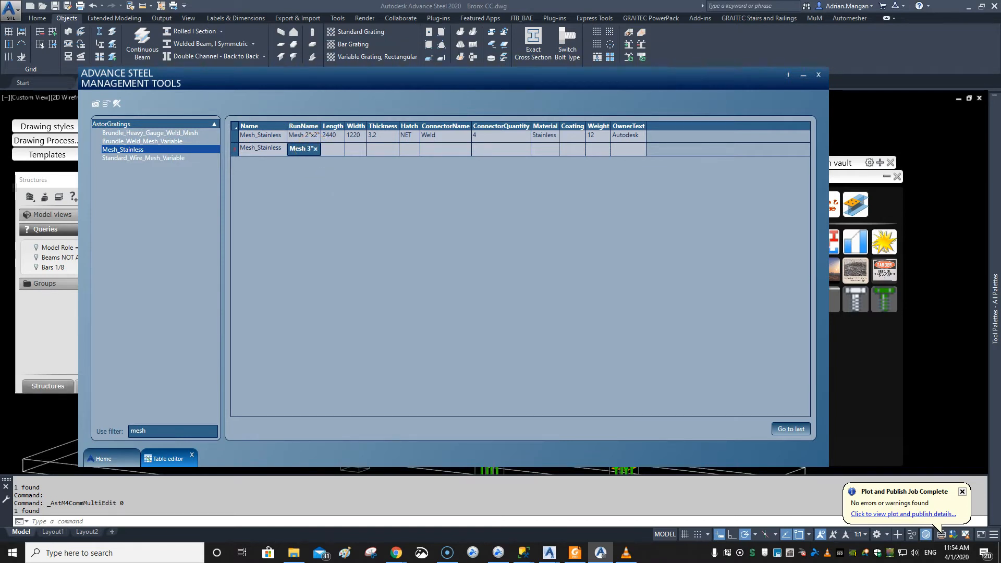
type("3\"")
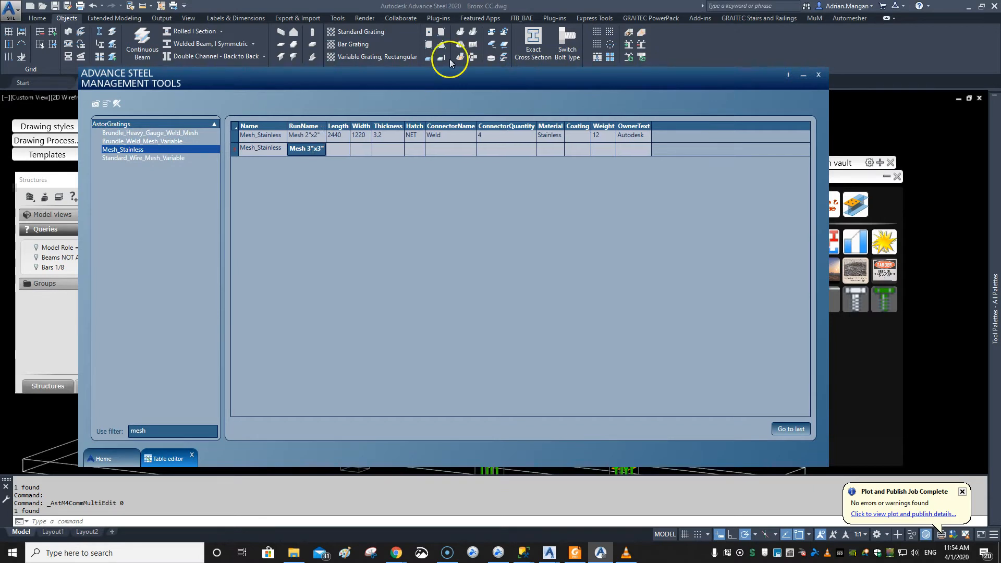
Step: Set the new 3"x3" row's Length to 2440, Width to 1220, Thickness to 3.2 and Hatch to NET
left_click(342, 149)
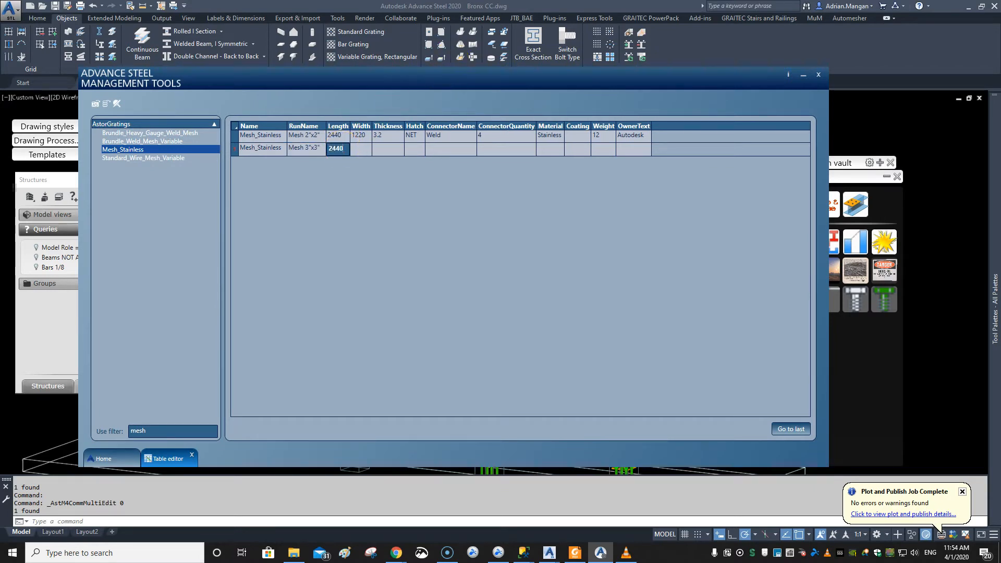
left_click(357, 151)
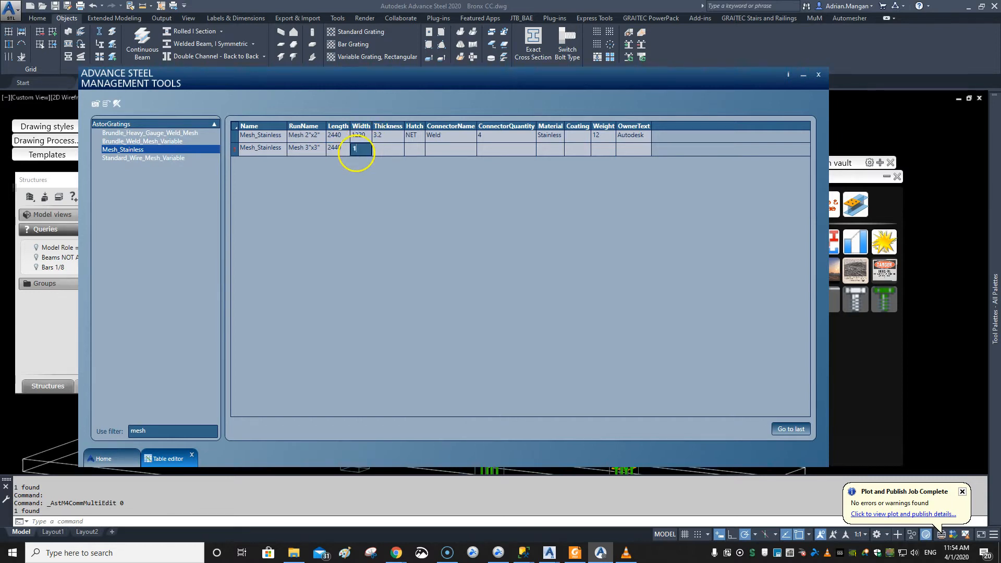
left_click(380, 150)
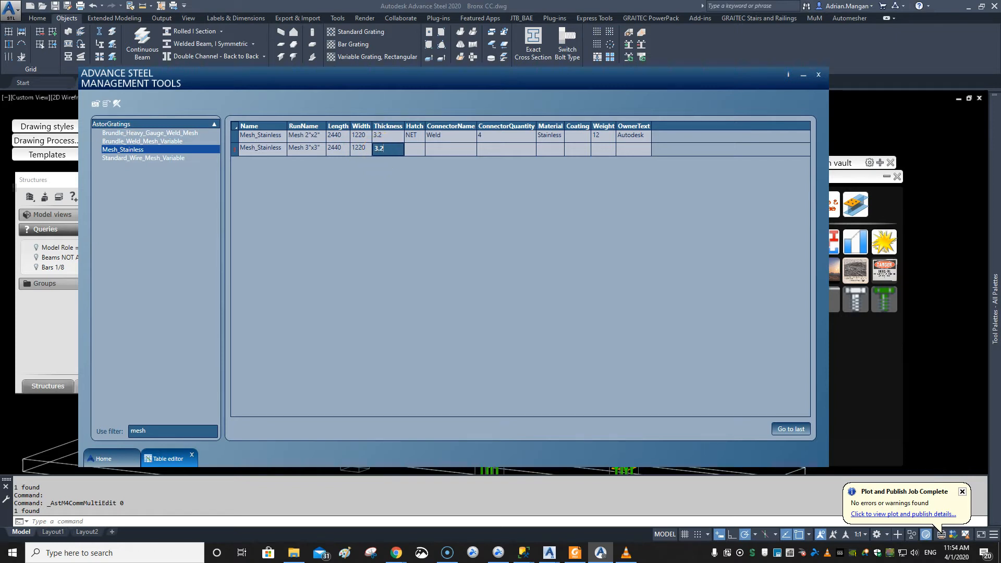
left_click(422, 151)
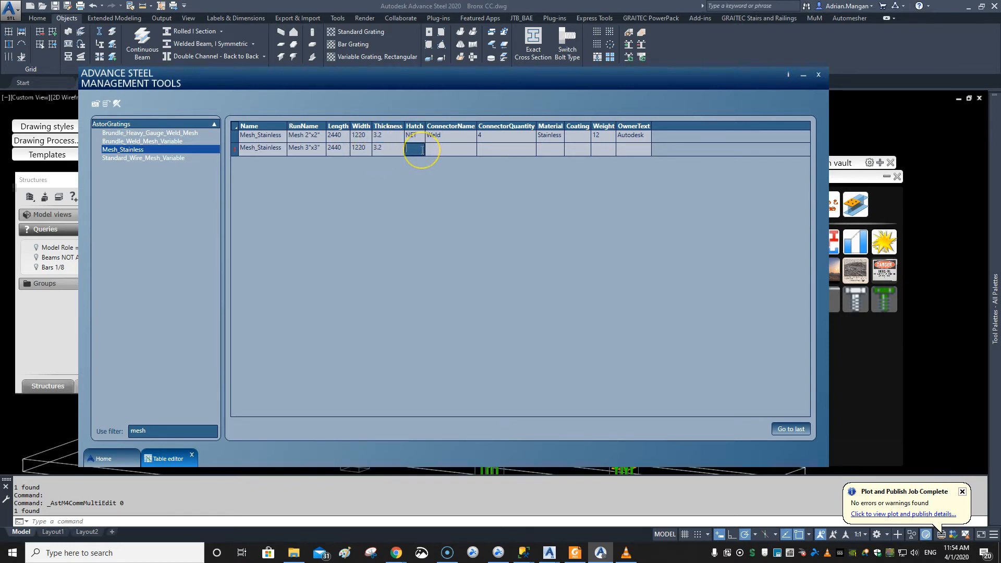
type("NET")
Step: Set the 3"x3" row's ConnectorName to Weld and its ConnectorQuantity to 12
left_click(437, 148)
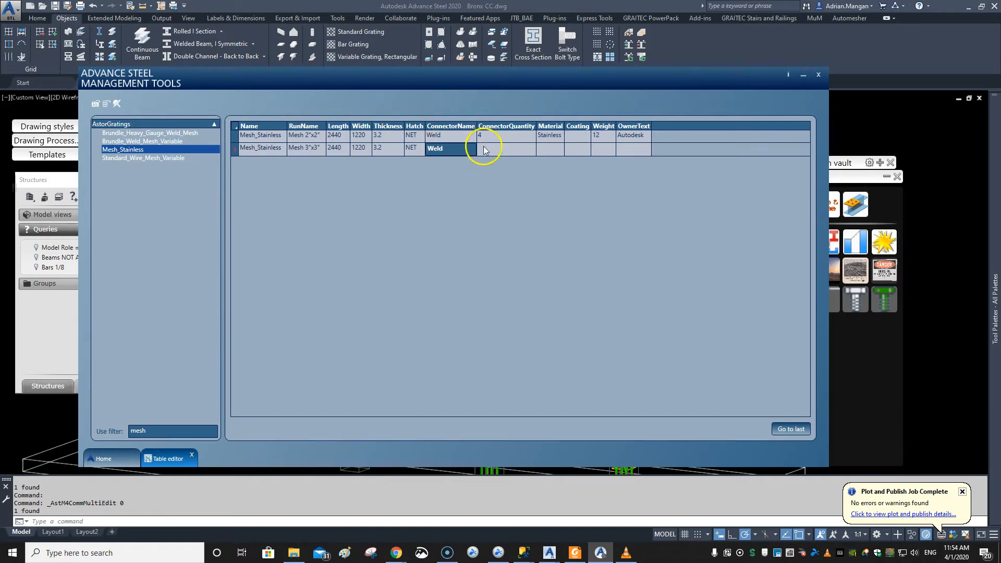
left_click(498, 138)
type("4")
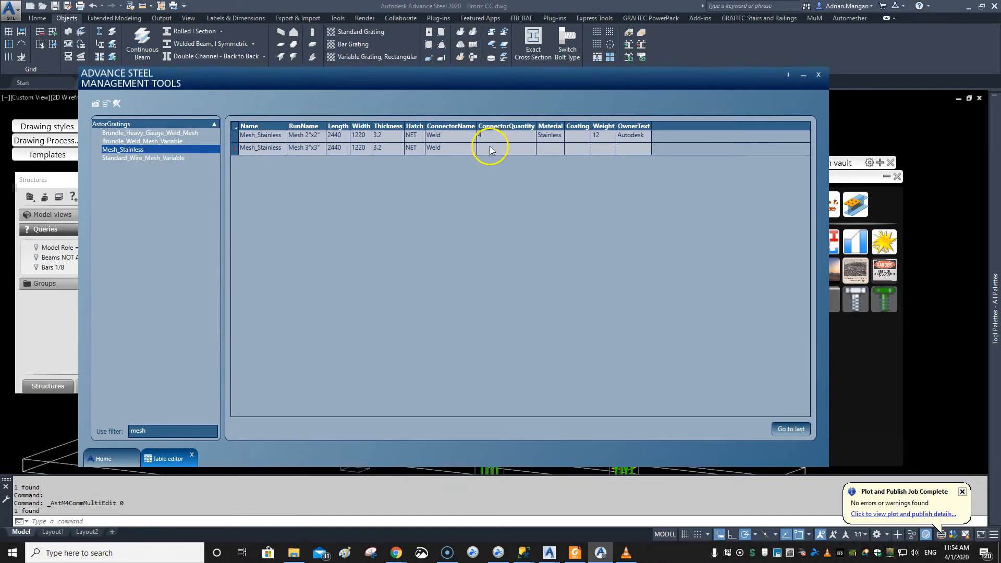
left_click(490, 148)
type("12")
left_click(490, 137)
Step: Complete the 3"x3" row with Material Stainless, Weight 12 and OwnerText Autodesk, leaving Coating empty
left_click(550, 150)
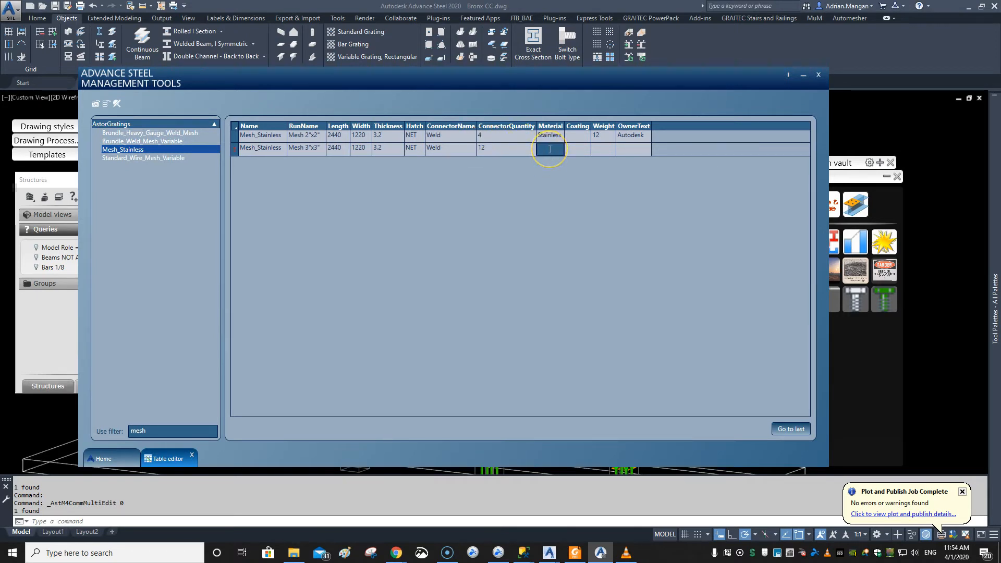
type("ss")
left_click(609, 150)
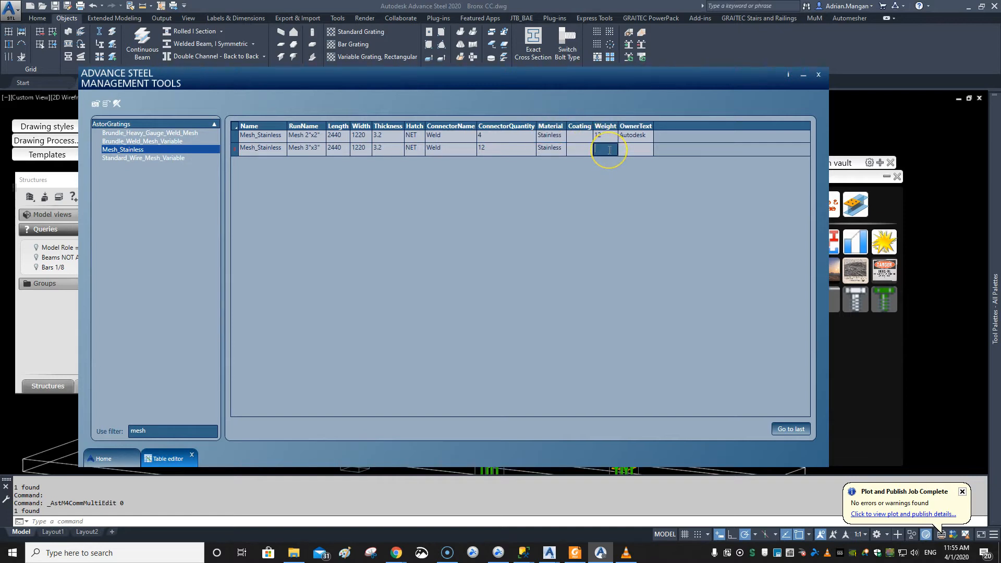
left_click(637, 148)
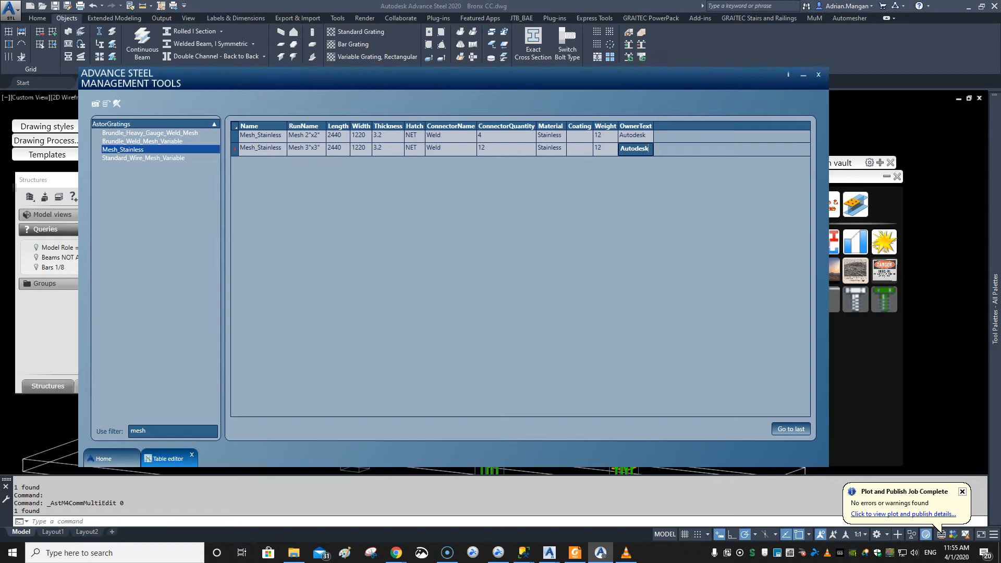
left_click(517, 139)
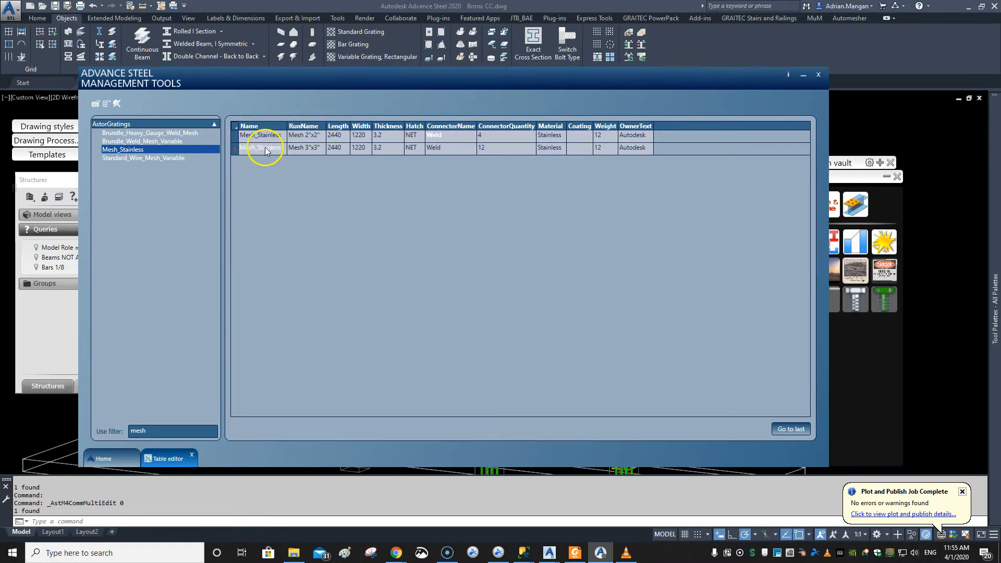
Step: Copy the RunName Mesh 3"x3" into the Name field of the same row, replacing its existing text
double_click(319, 149)
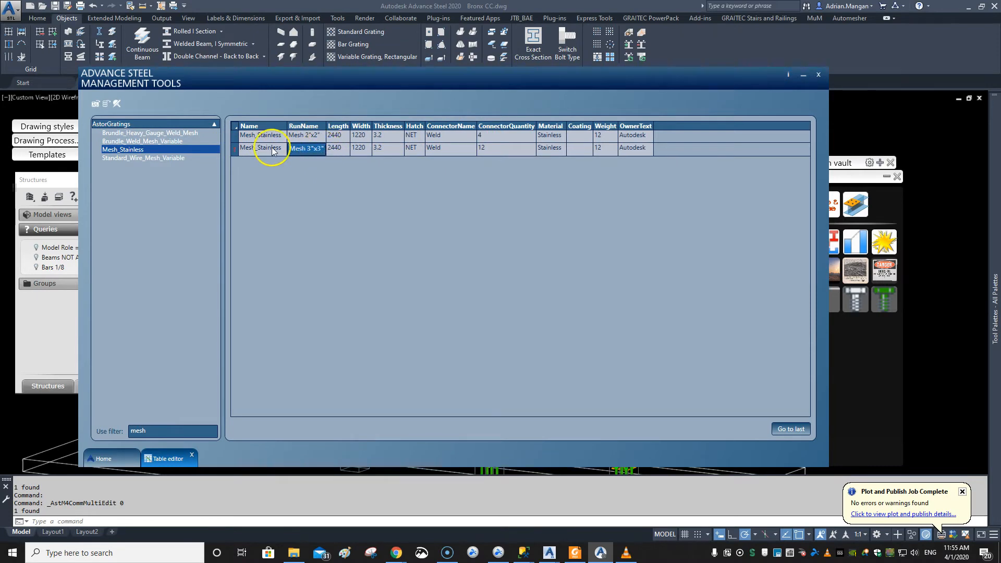
right_click(319, 149)
left_click(330, 163)
left_click(253, 150)
double_click(250, 148)
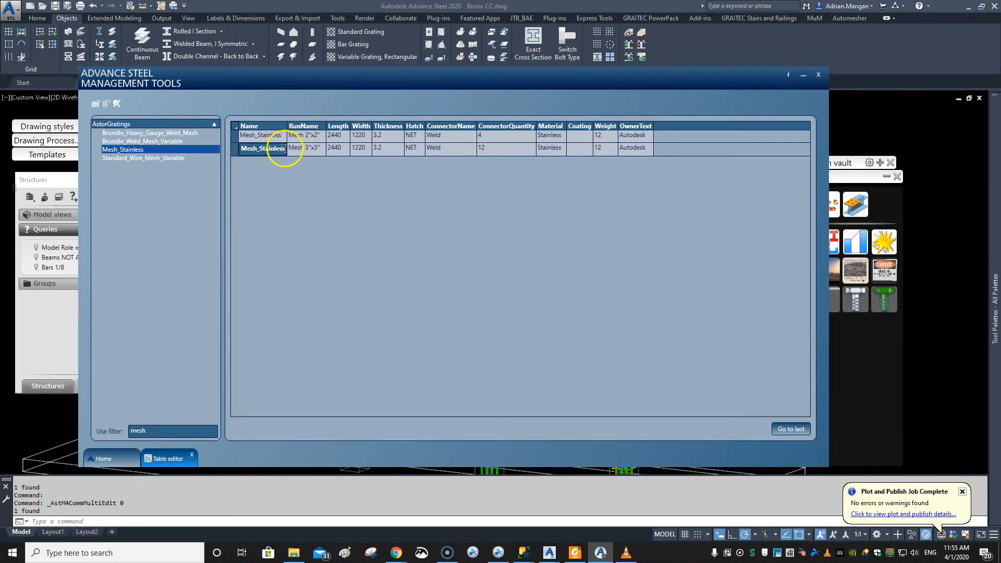
right_click(253, 149)
left_click(278, 177)
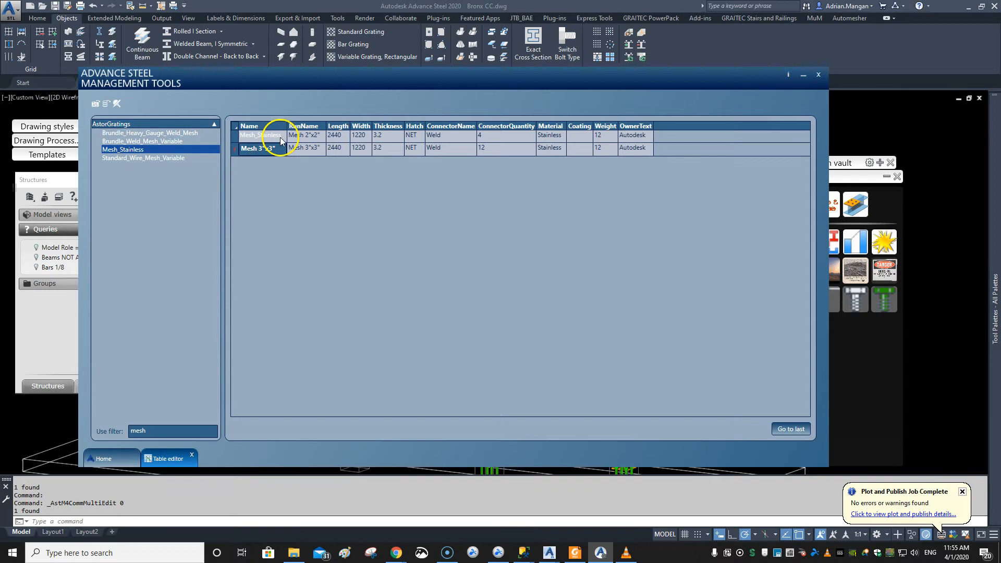
Step: Set the first mesh row's Name to Mesh 2"x2" and its ConnectorQuantity to 12
left_click(281, 137)
left_click(305, 137)
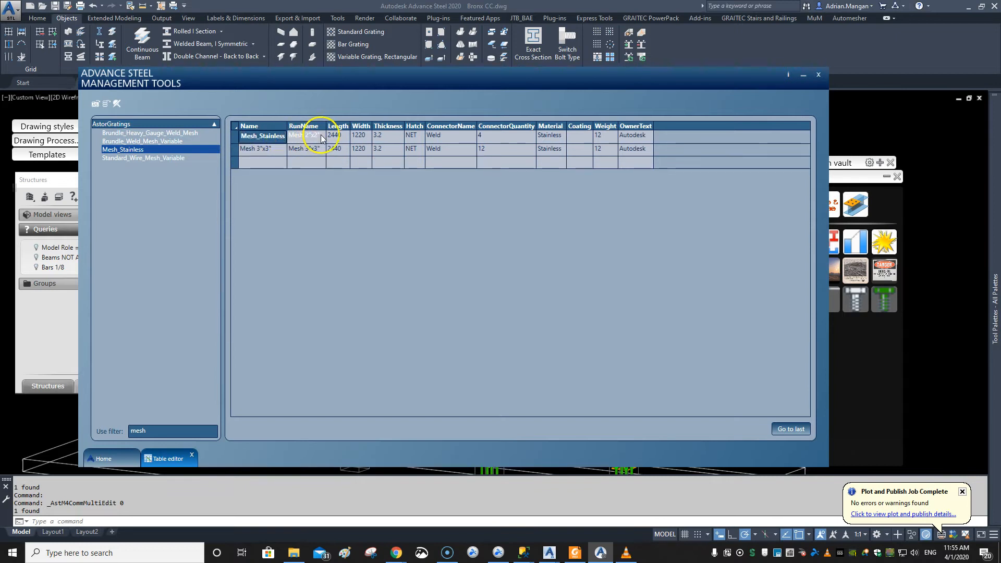
left_click(252, 138)
left_click(285, 137)
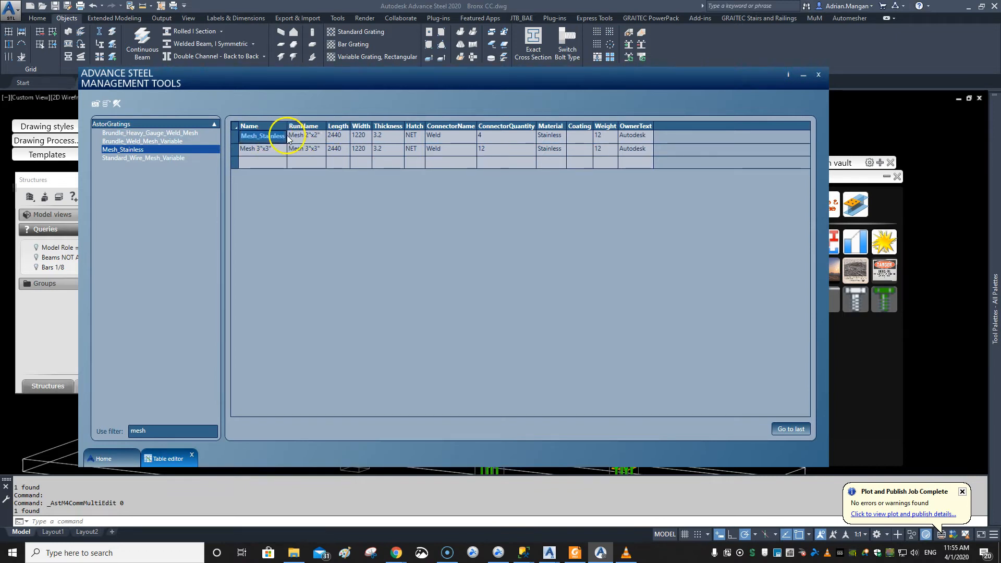
right_click(282, 138)
left_click(292, 159)
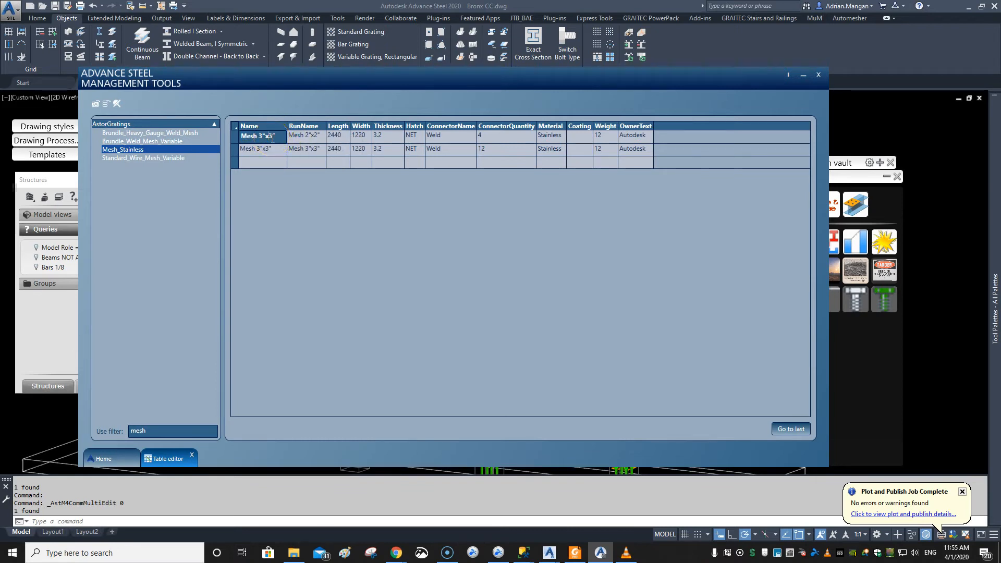
key("BackSpace")
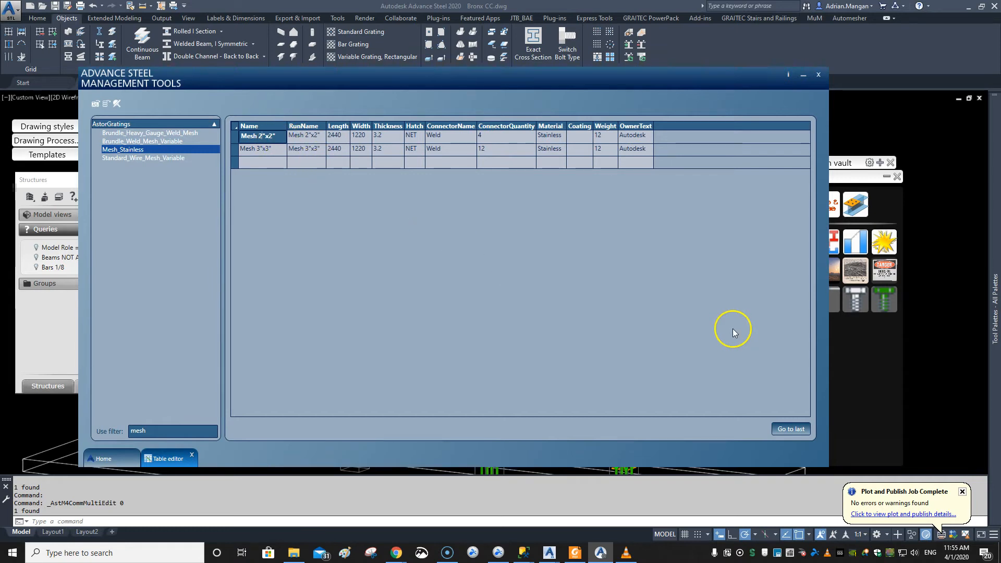
left_click(247, 161)
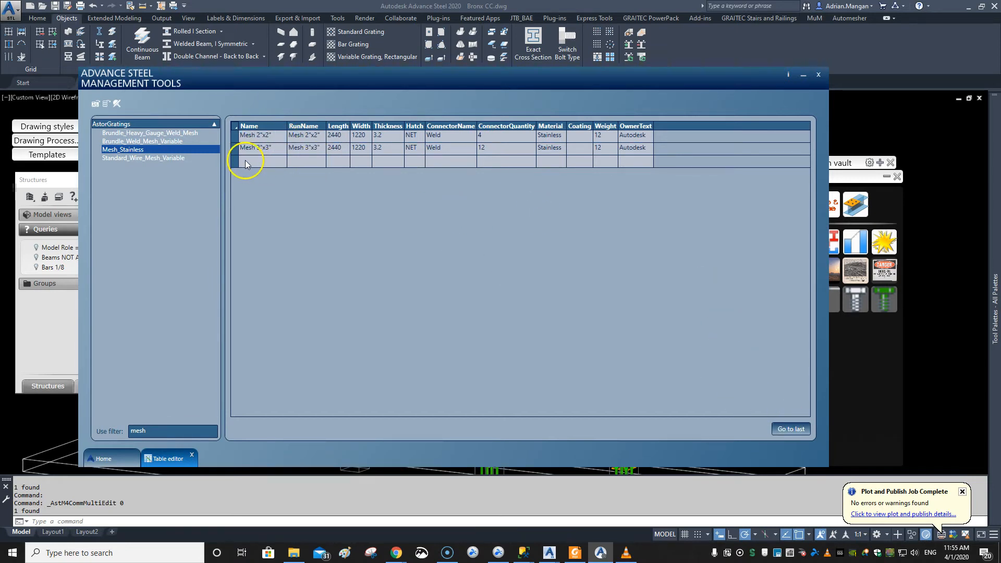
left_click(496, 134)
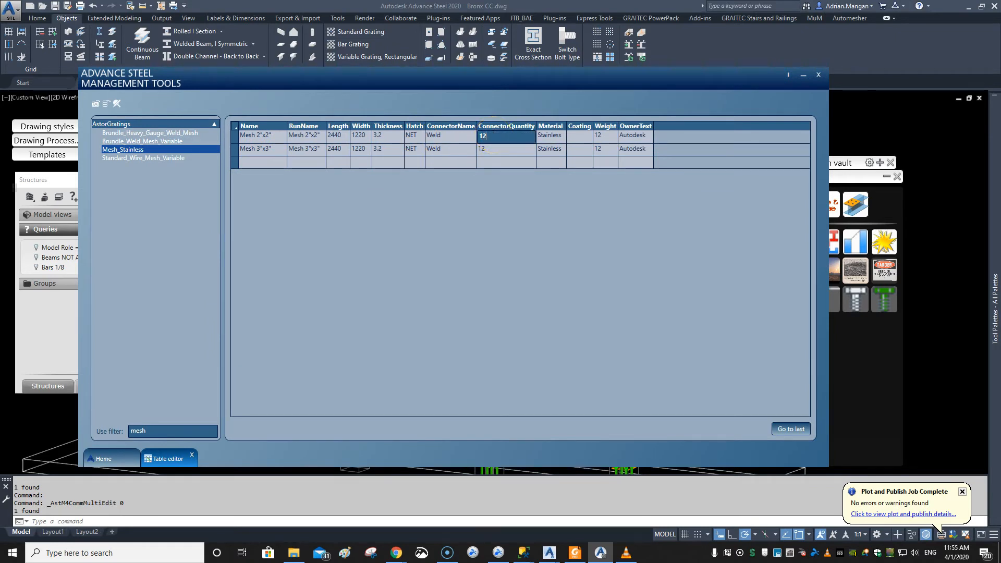
left_click(492, 148)
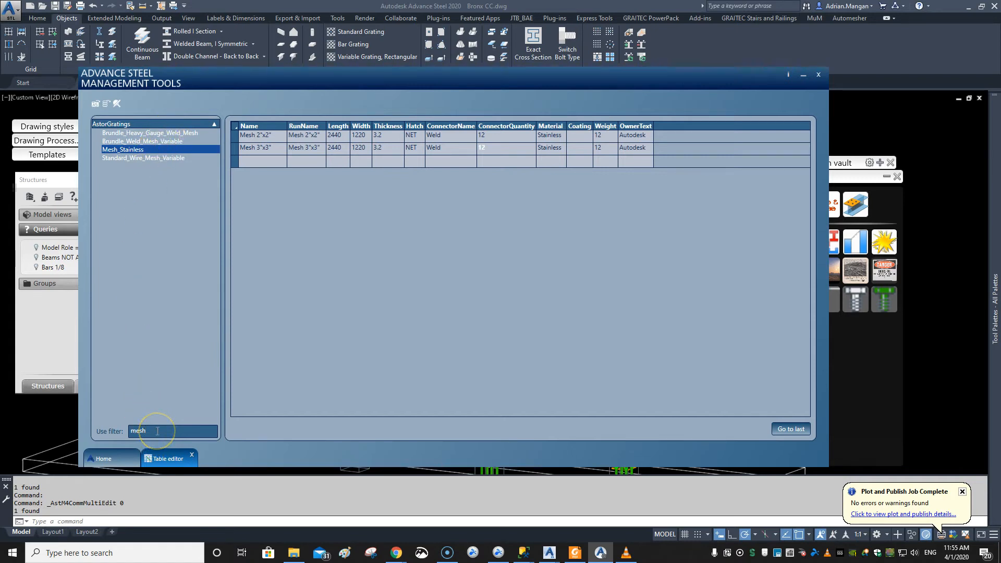
Step: Filter the tables by "master", open GratingStandardMaster under AstorGratings and locate the Mesh_Stainless class entry
key("BackSpace")
key("BackSpace")
key("BackSpace")
key("BackSpace")
type("master")
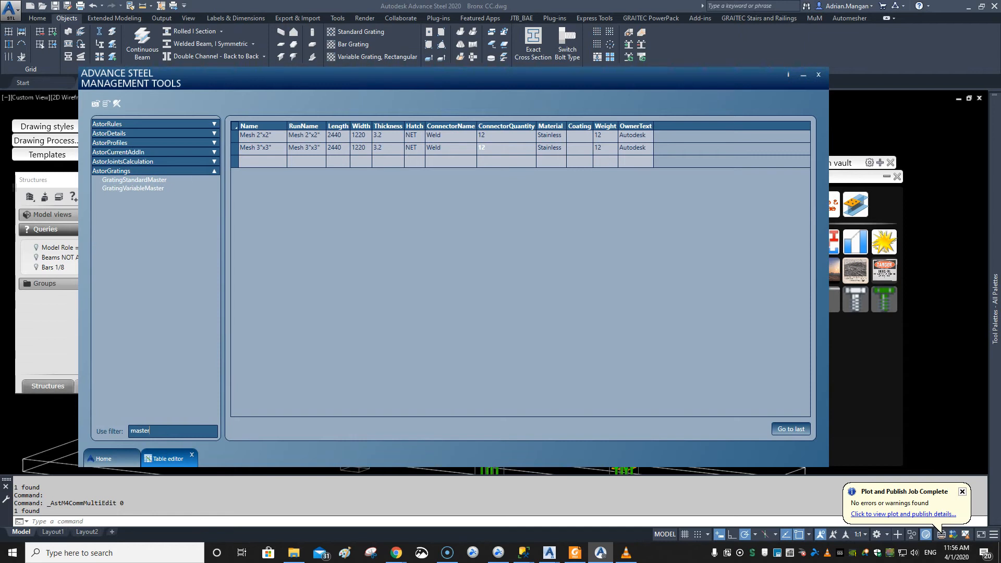
left_click(136, 179)
scroll(276, 239, "down", 15)
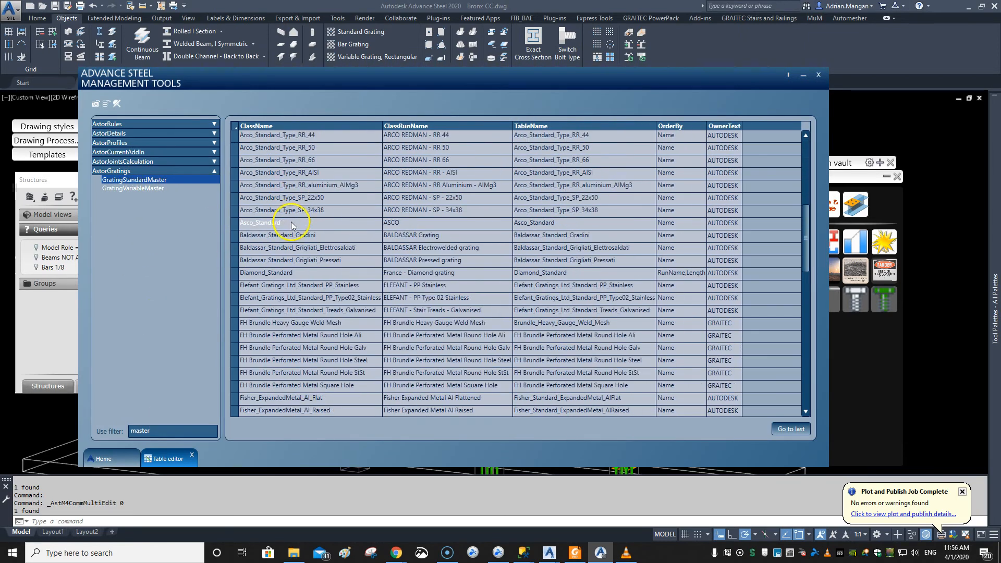
scroll(276, 313, "up", 2)
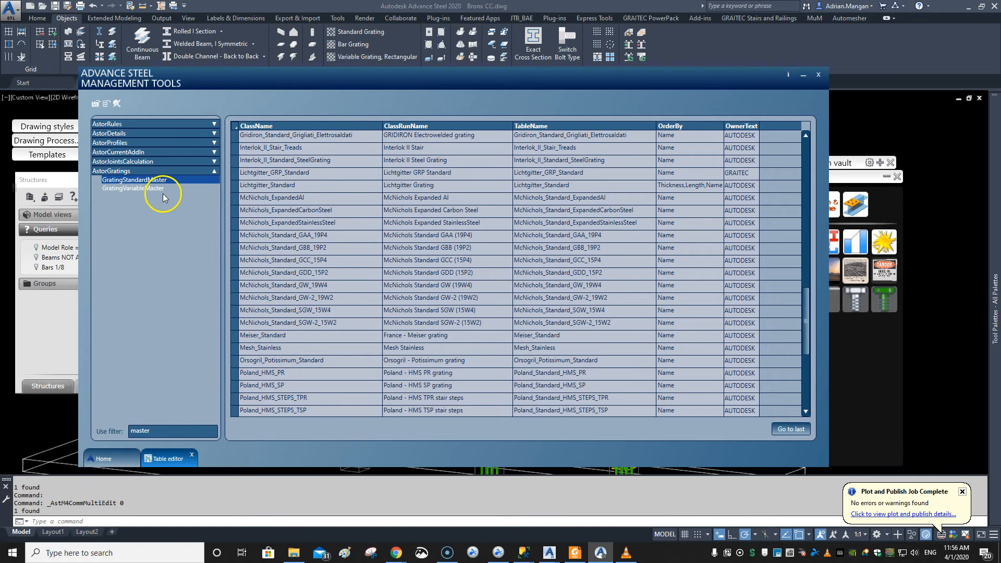
Step: Filter the tables by "mesh" and reopen the Mesh_Stainless table to review its two size rows
left_click_drag(157, 431, 124, 432)
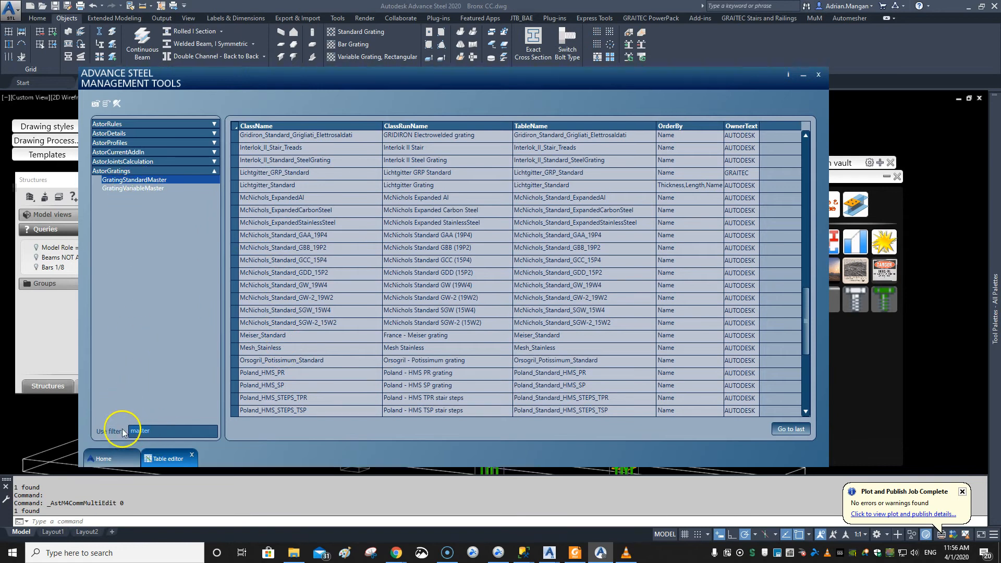
type("mesh")
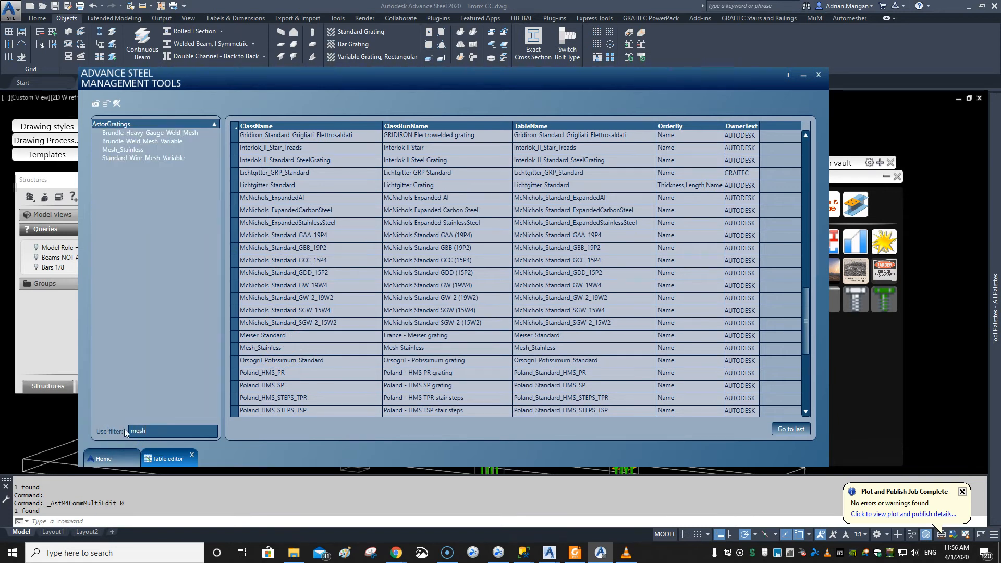
left_click(123, 149)
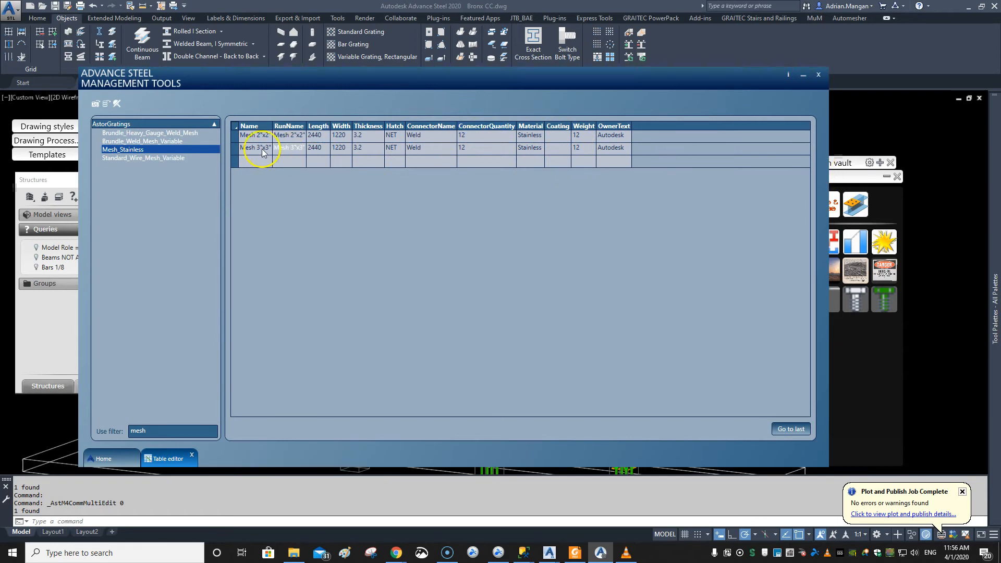
Step: Minimize Management Tools to return to the Advance Steel model, then open and close the large upper mesh panel's properties
left_click(801, 75)
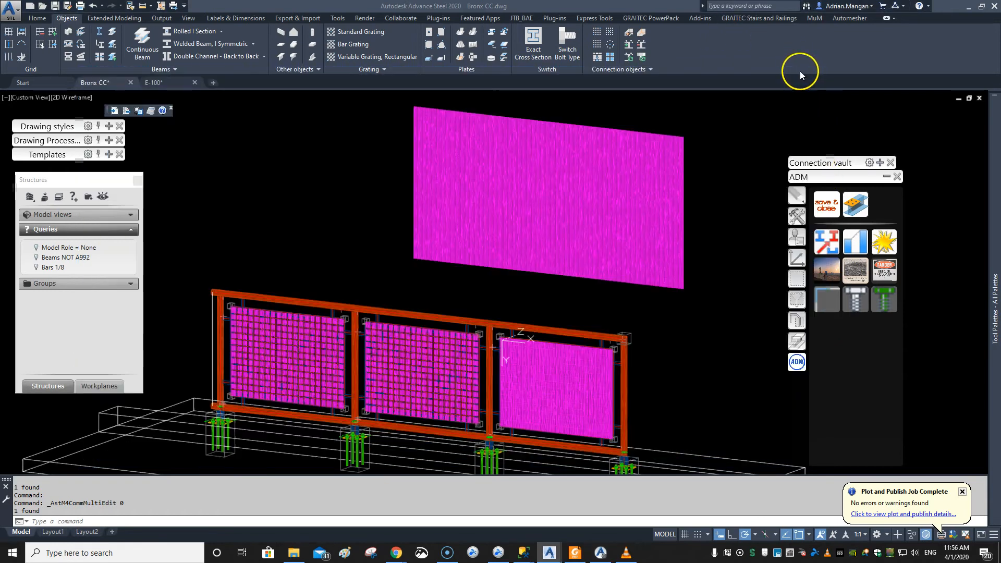
mouse_move(594, 154)
middle_mouse_down()
mouse_move(565, 171)
mouse_move(595, 161)
middle_mouse_up()
scroll(565, 171, "up", 3)
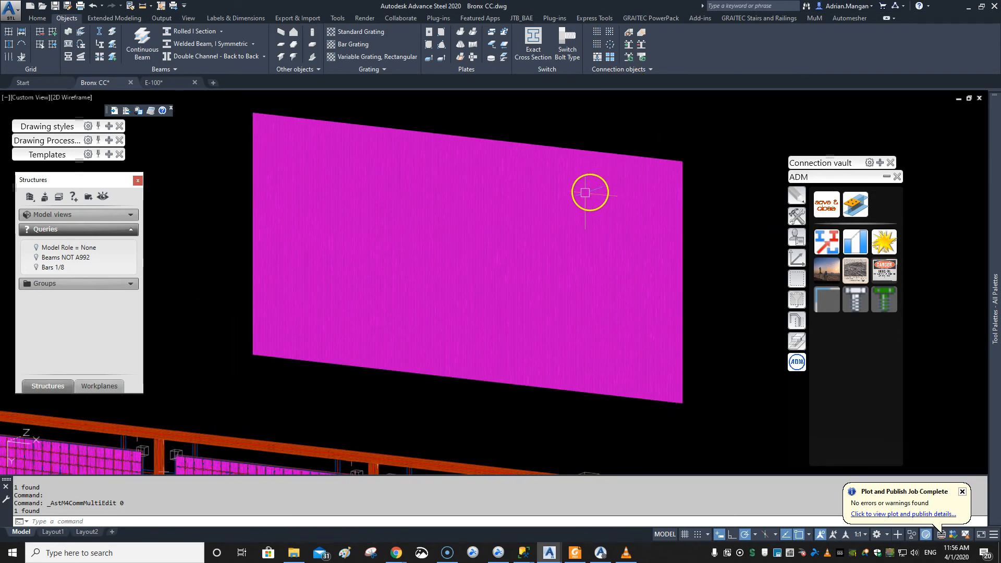
double_click(565, 171)
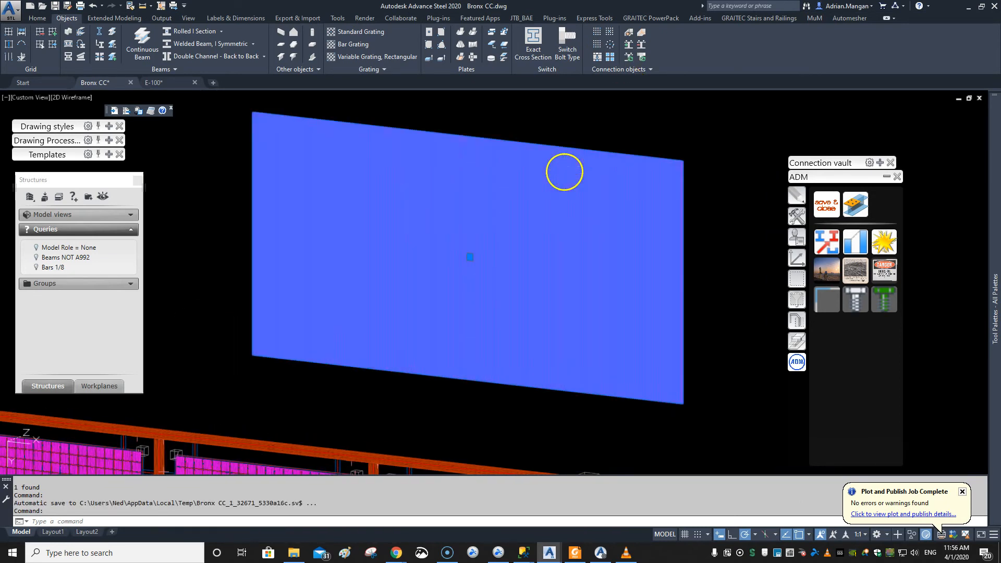
left_click(735, 221)
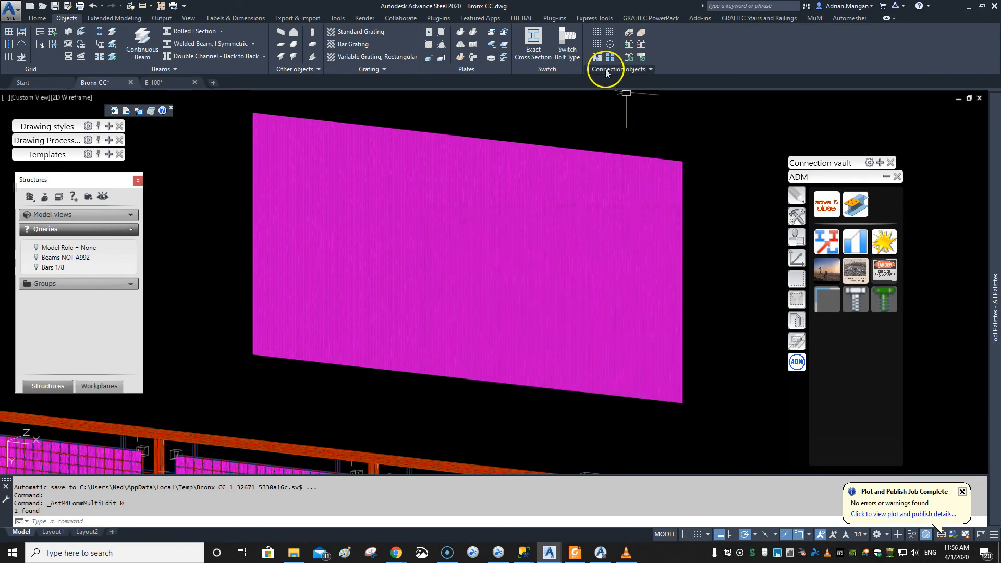
Step: Reload the Advance Steel databases in the open model so it reads the edited grating tables
left_click(38, 17)
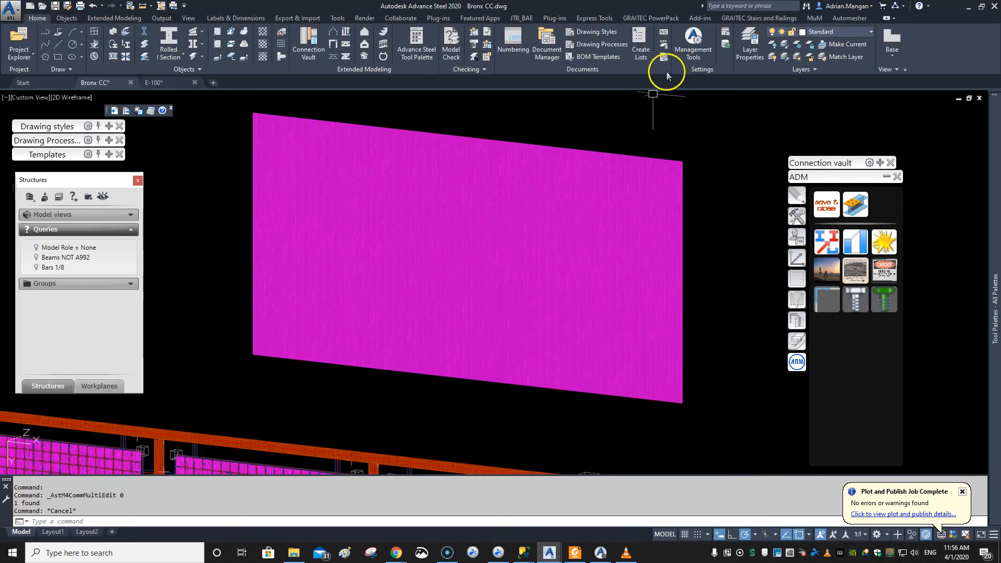
left_click(725, 46)
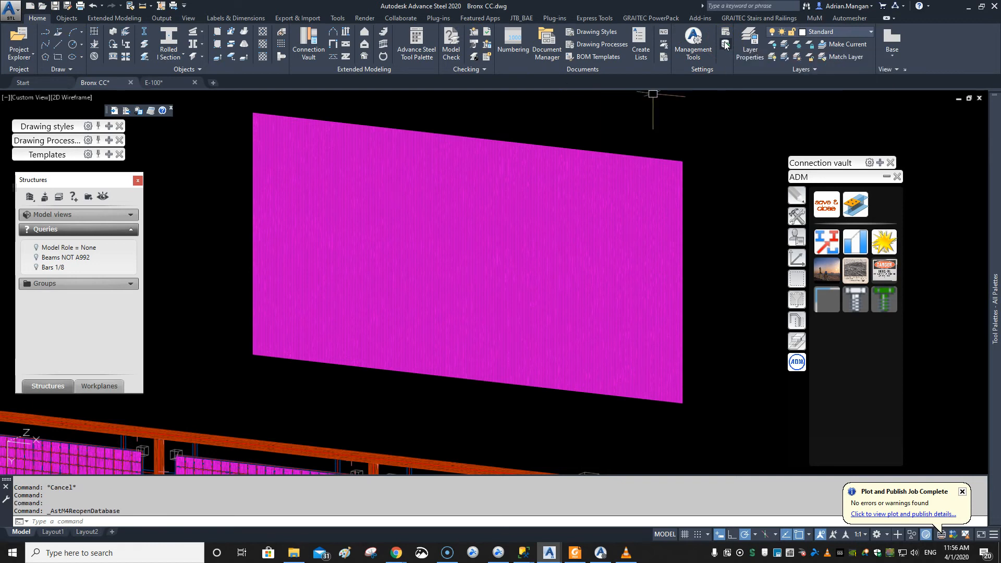
left_click(726, 45)
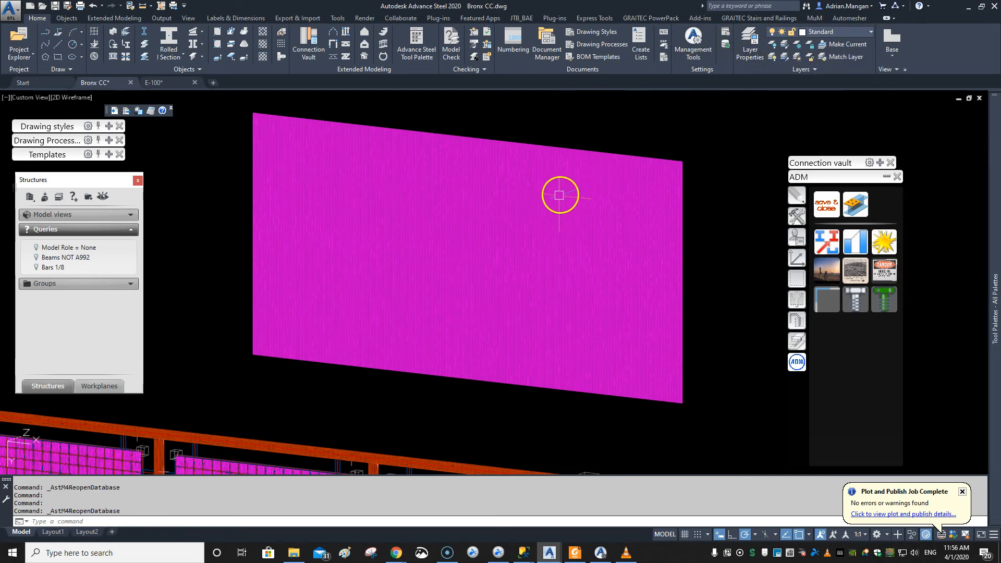
Step: Open the large upper mesh panel's properties, check the available grating classes for Mesh Stainless, and close them
double_click(560, 195)
left_click(636, 242)
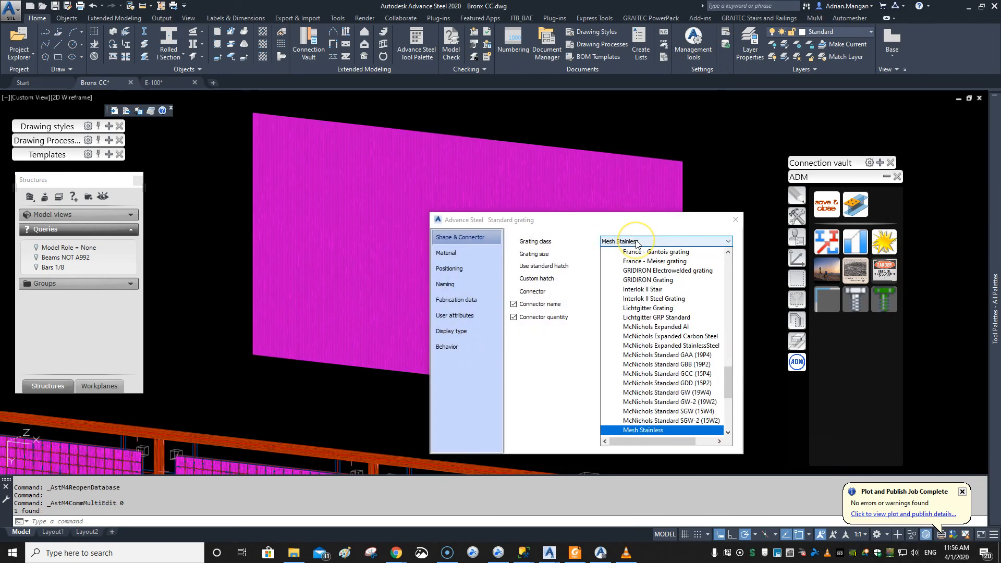
left_click(735, 219)
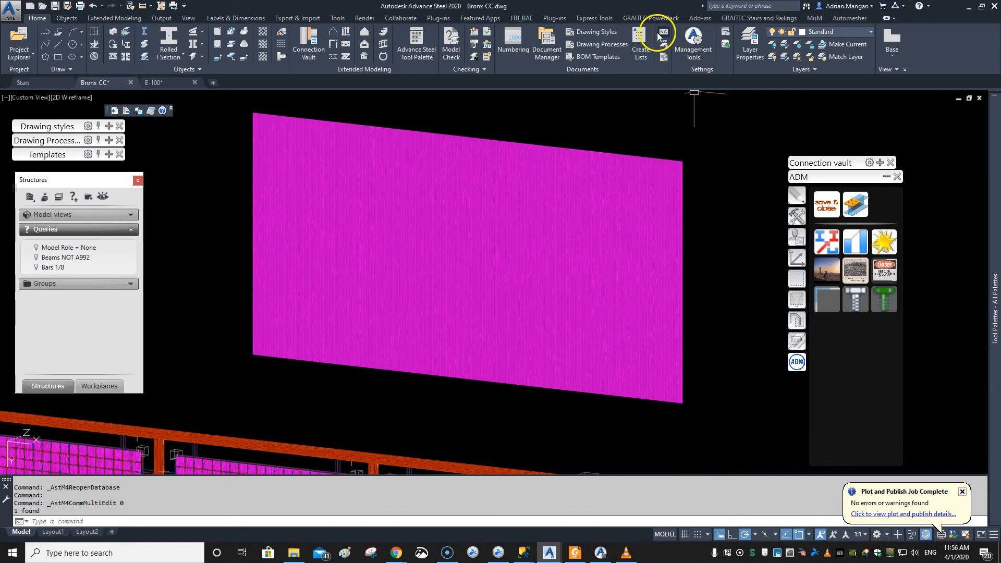
Step: Try the Mesh 3"x3" grating size on the large upper mesh panel, set it to Mesh 2"x2", and recheck its properties
left_click(631, 157)
double_click(631, 156)
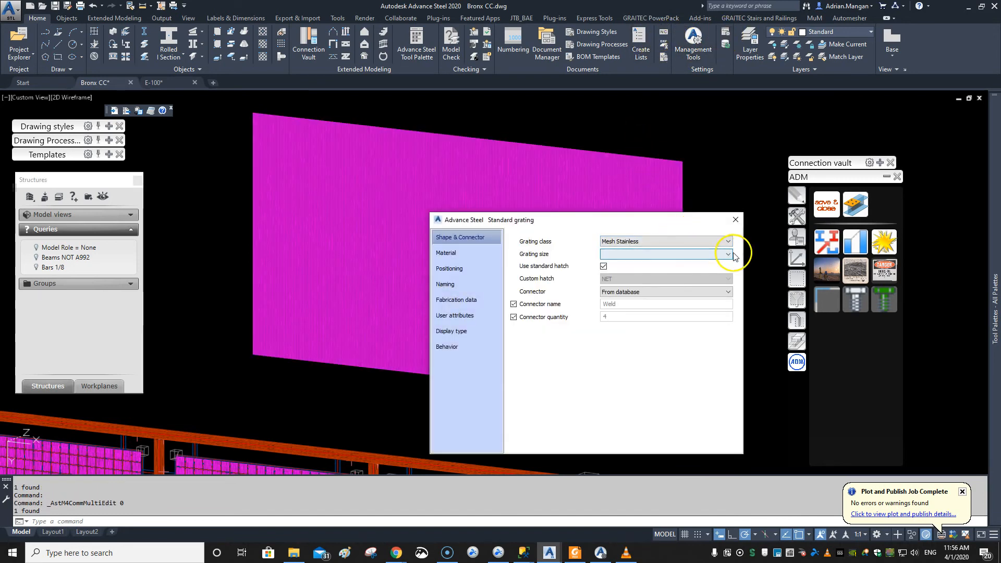
left_click(722, 255)
left_click(631, 275)
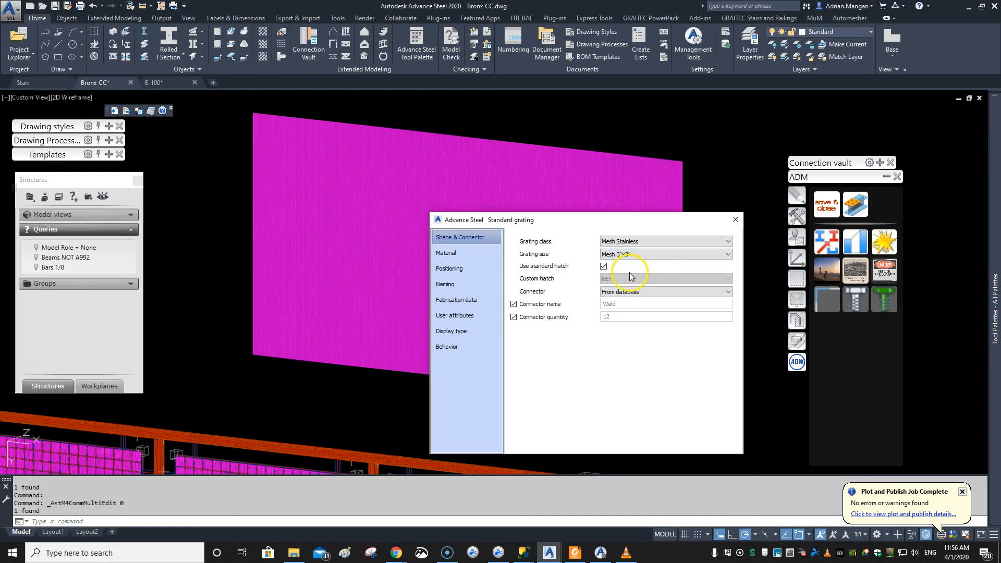
left_click(639, 254)
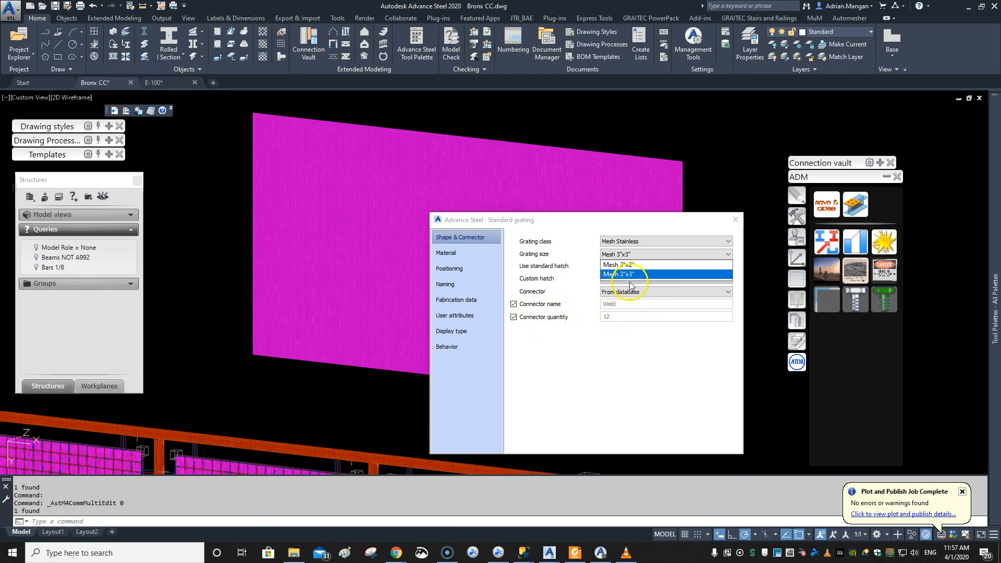
left_click(643, 265)
left_click(631, 255)
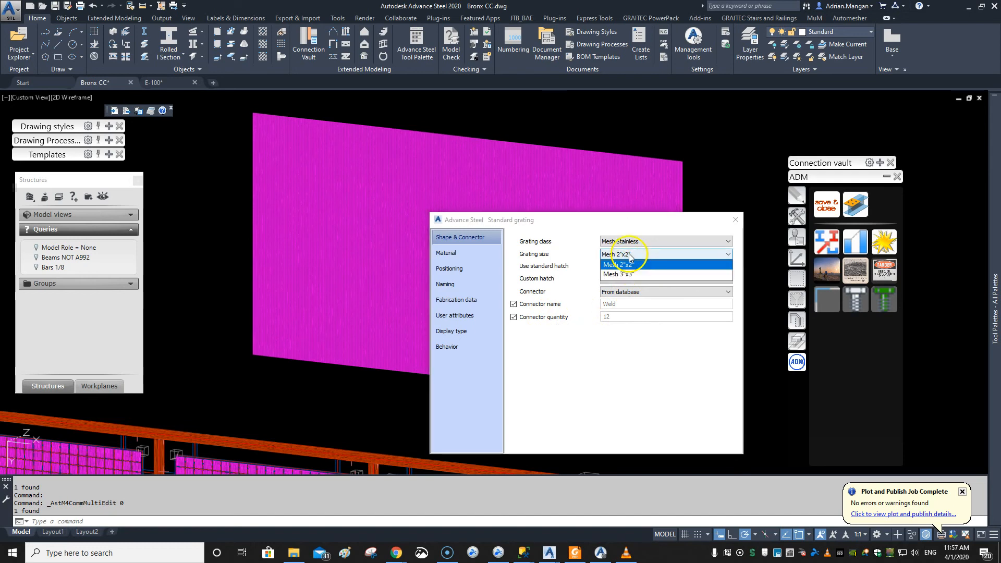
left_click(627, 279)
left_click(628, 256)
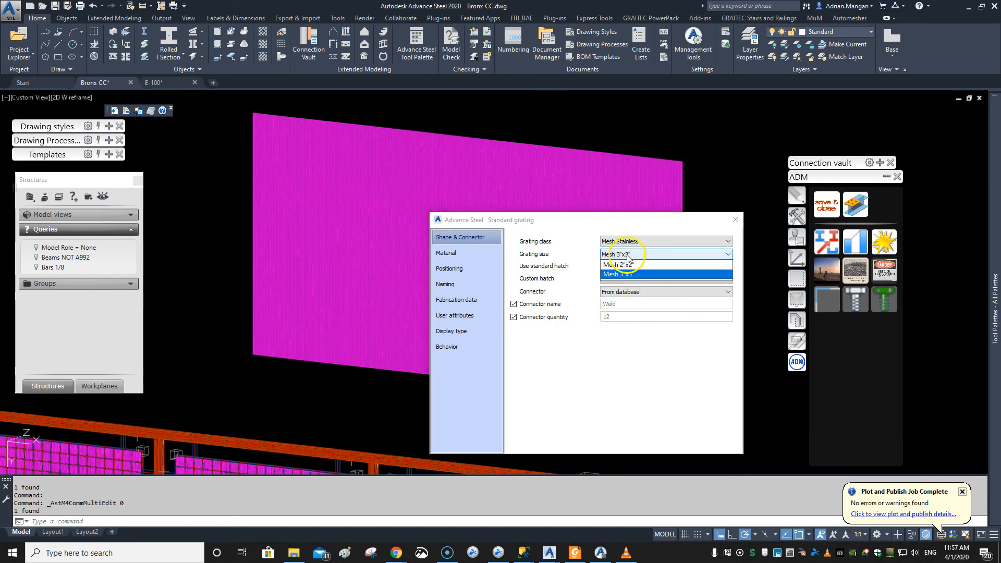
left_click(625, 273)
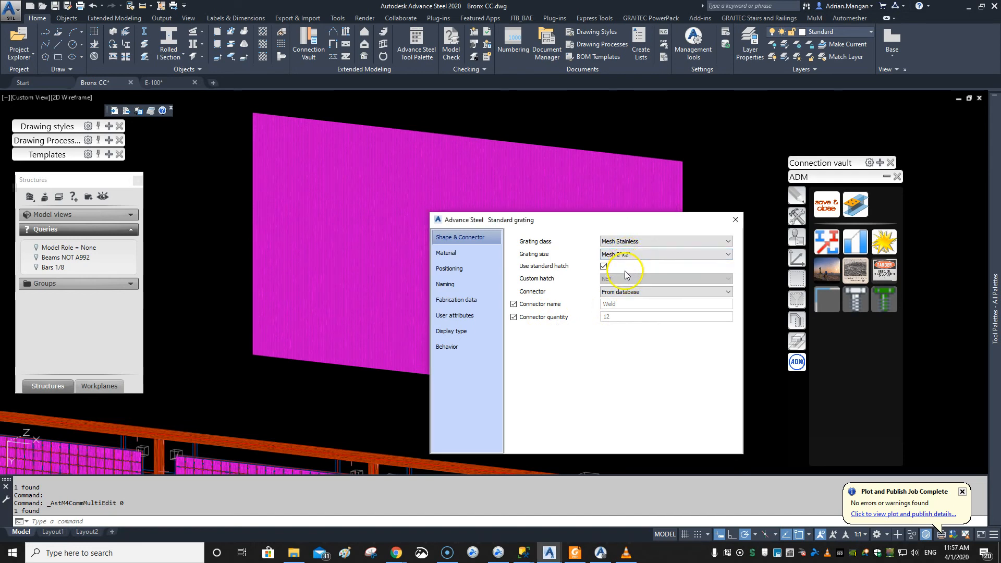
left_click(734, 220)
double_click(538, 165)
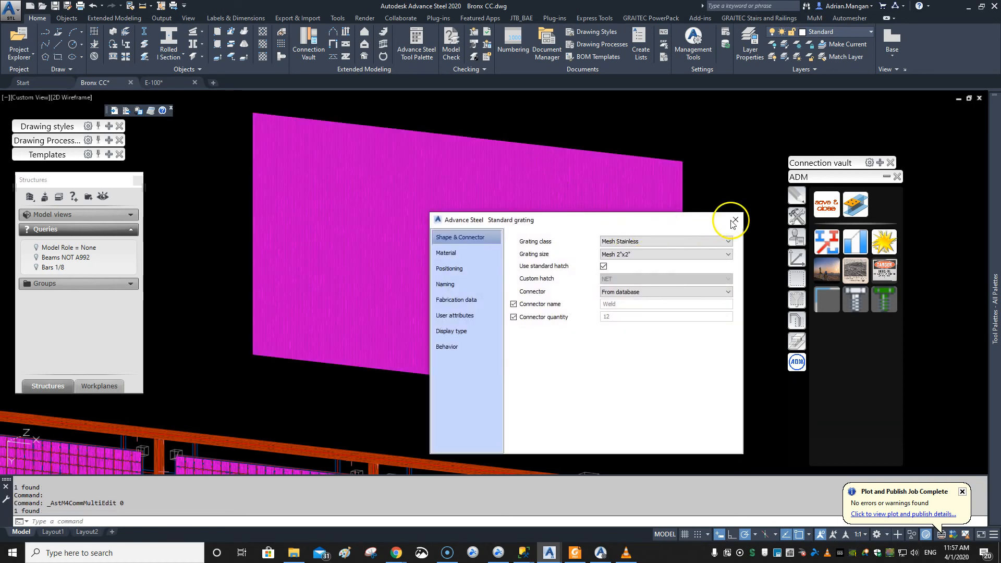
left_click(730, 223)
Step: Look through the variable grating classes offered in the rightmost framed mesh panel's properties without changing its class
scroll(605, 186, "down", 4)
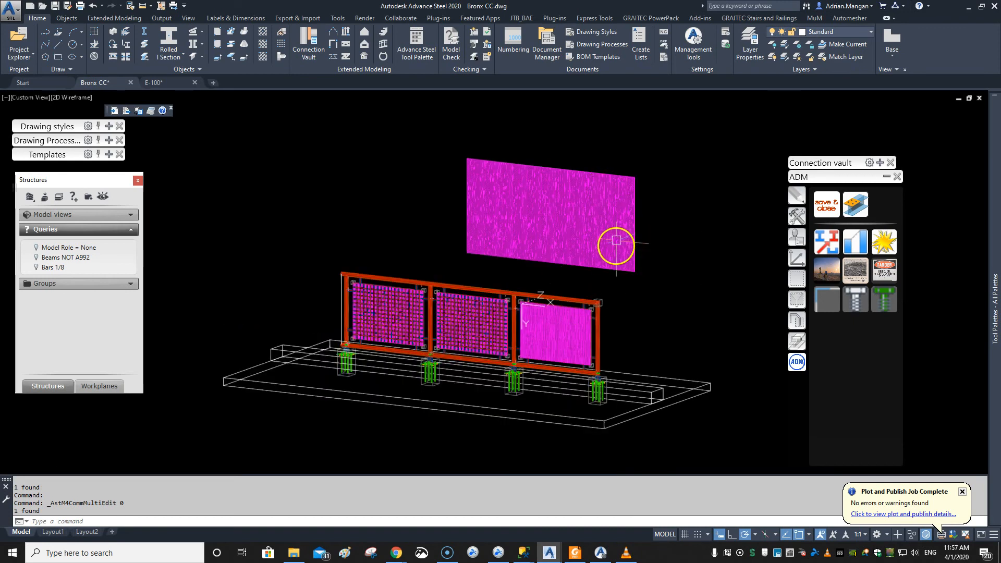
scroll(569, 336, "up", 4)
double_click(568, 336)
left_click(728, 241)
scroll(693, 327, "down", 5)
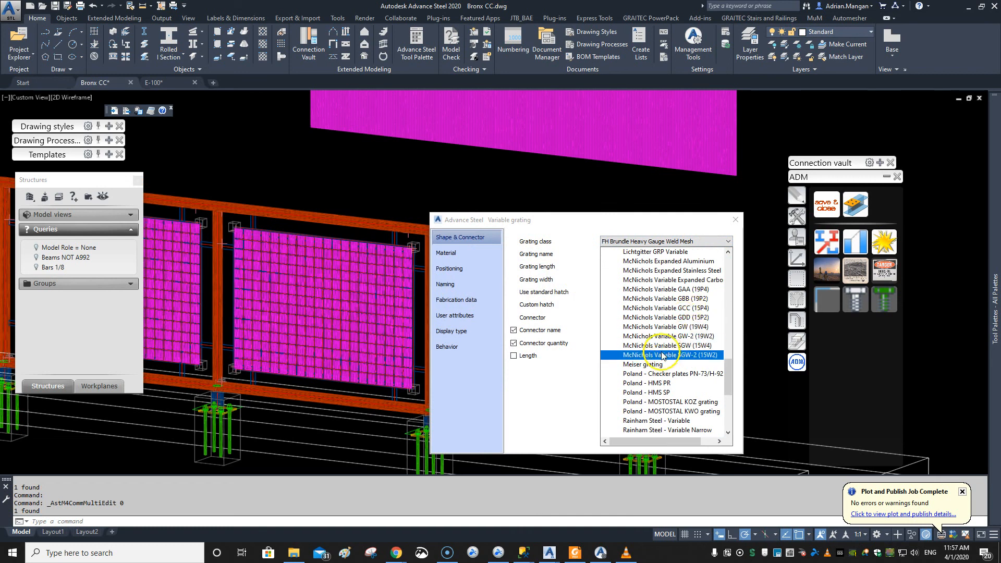
scroll(659, 365, "down", 4)
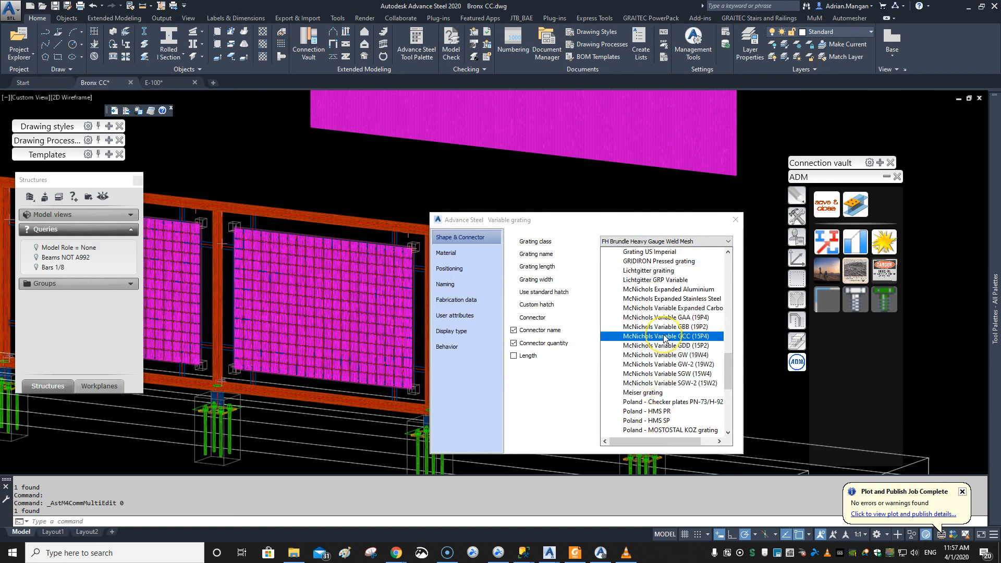
scroll(665, 338, "down", 2)
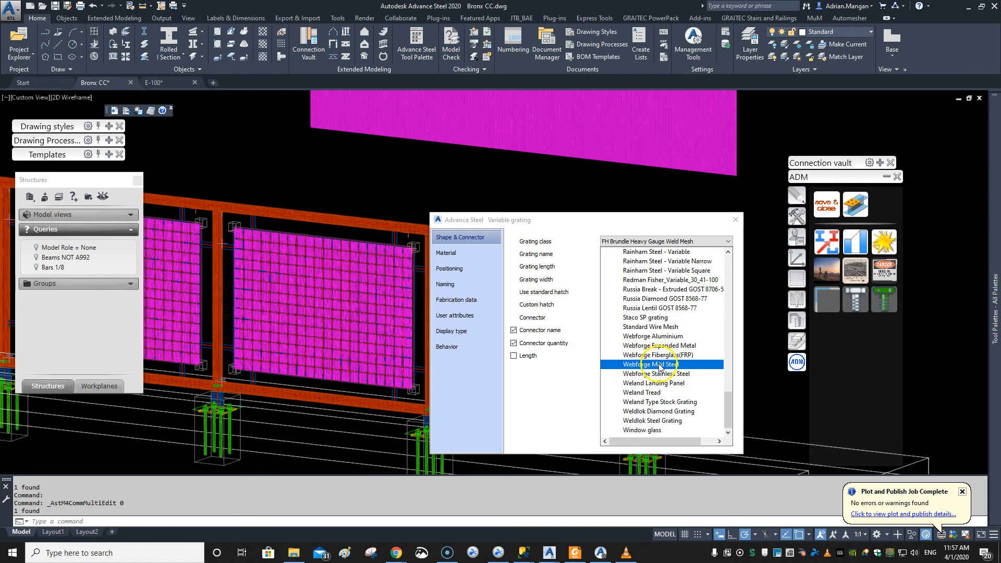
left_click(707, 271)
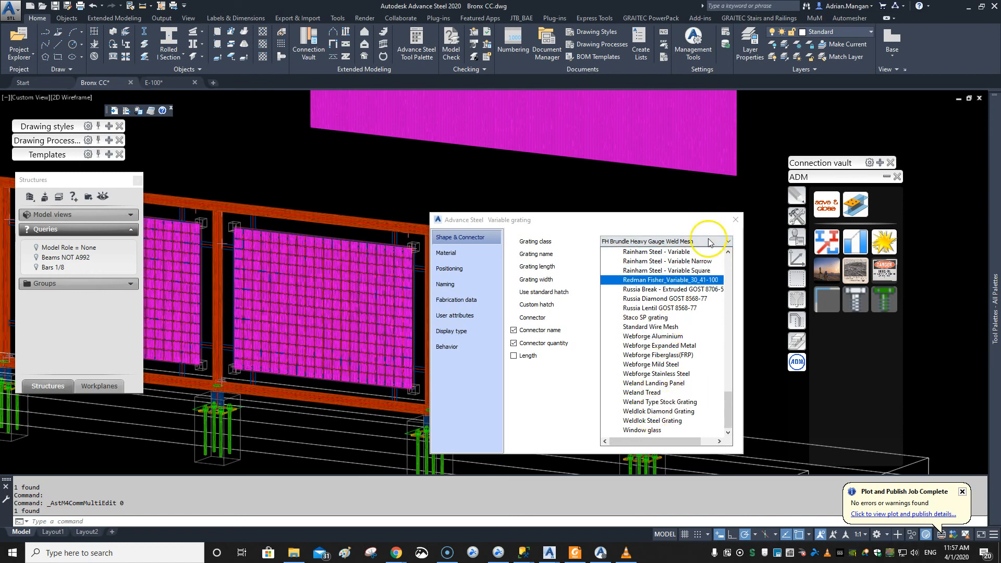
left_click(736, 220)
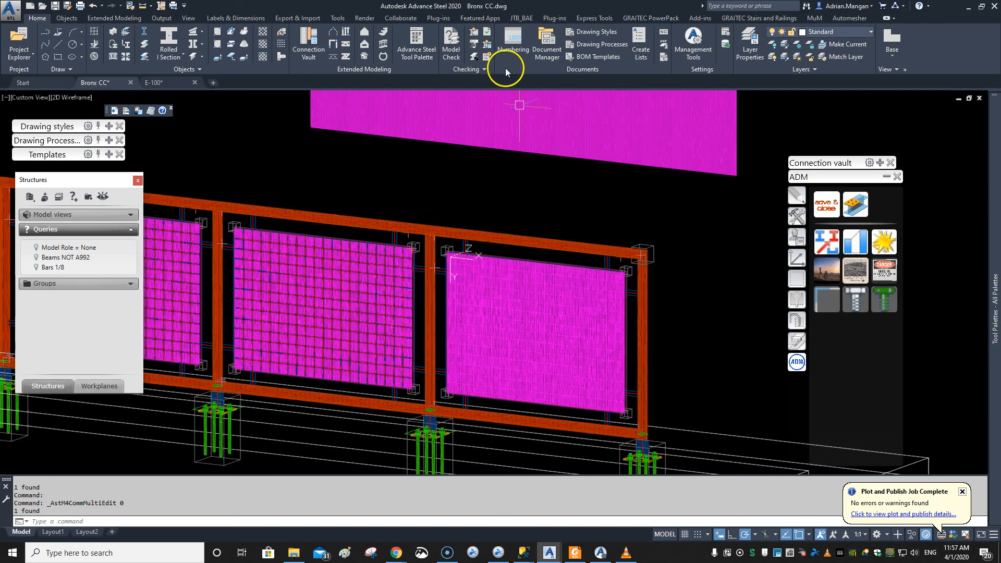
Step: Review the large upper panel's standard grating class and size in its properties and close them
middle_click_drag(509, 152, 527, 264)
left_click(545, 186)
double_click(545, 185)
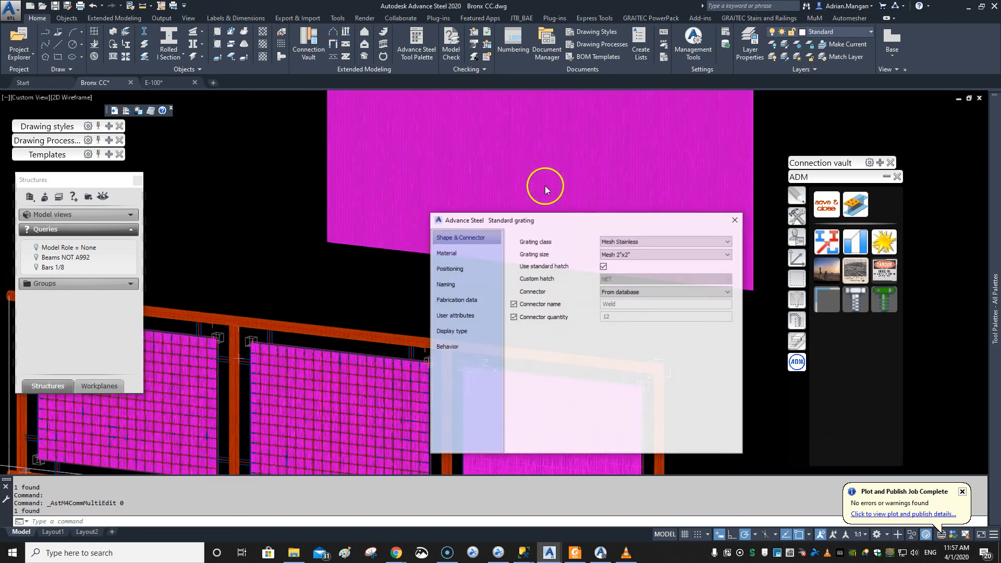
left_click(732, 219)
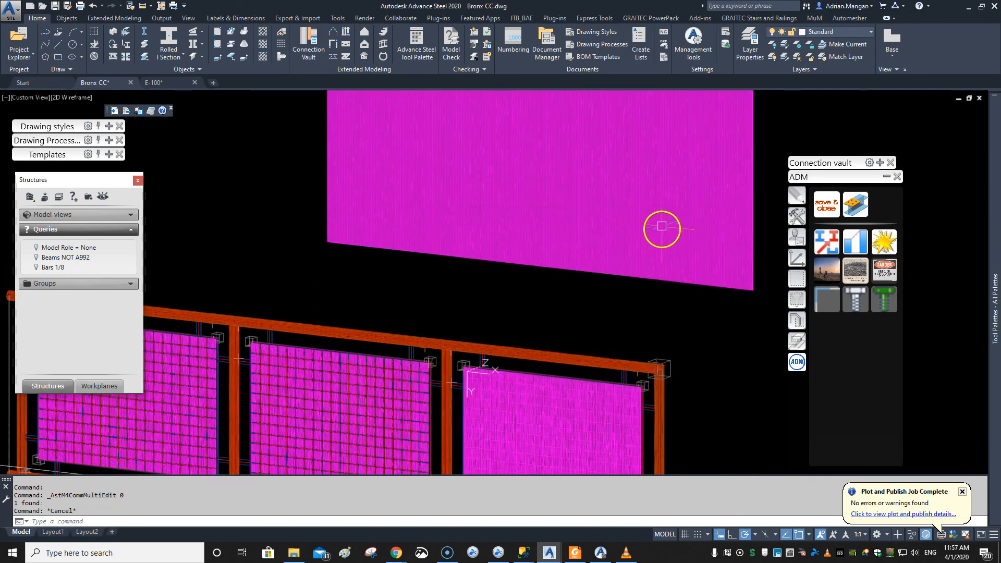
Step: Switch the large upper panel's grating size to Mesh 3"x3" and back to Mesh 2"x2", then close its properties
scroll(661, 228, "down", 5)
double_click(651, 263)
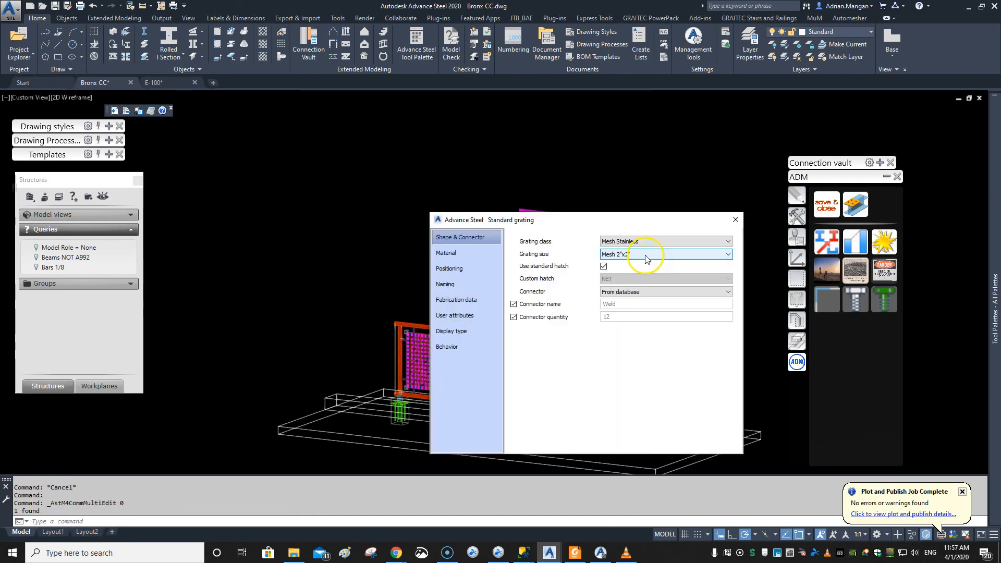
left_click(647, 255)
left_click(647, 274)
left_click(645, 258)
left_click(654, 264)
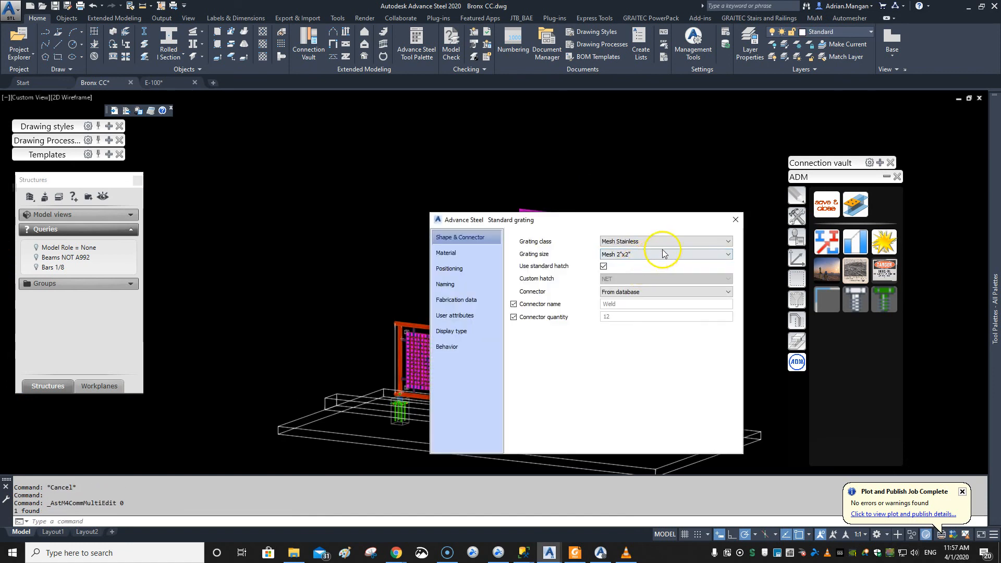
left_click(736, 219)
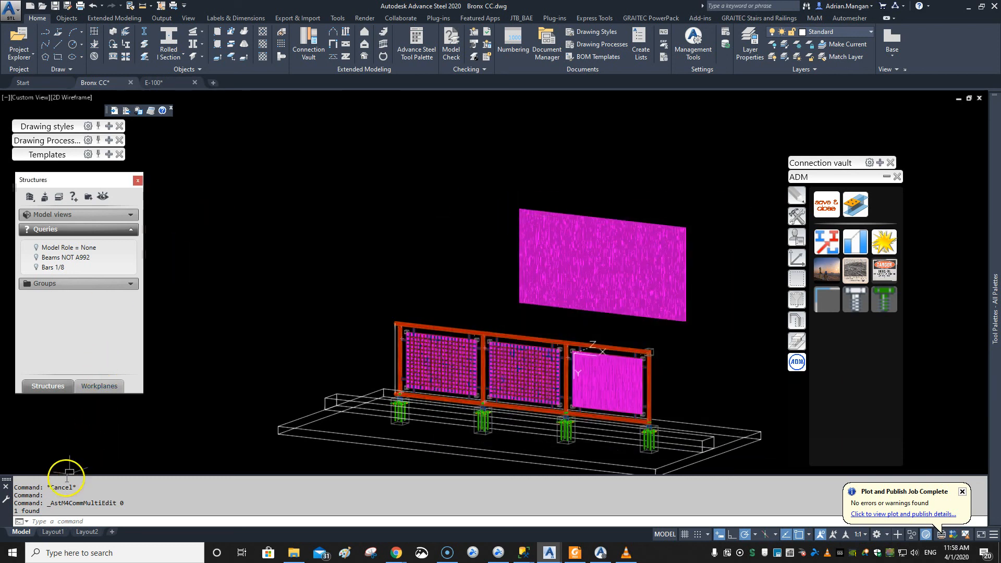